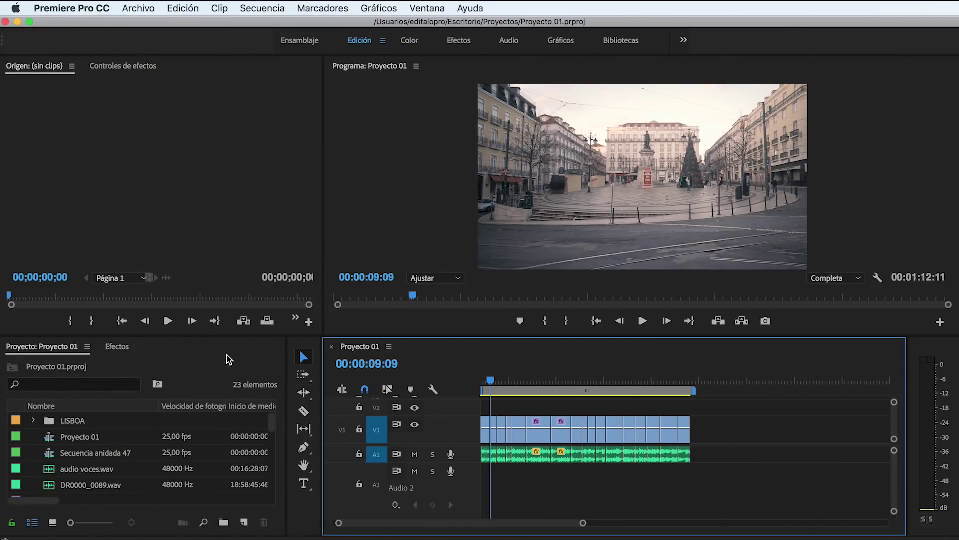
Step: Show the Efectos panel with its effect folders in the bottom-left panel group
click(131, 348)
Step: Dock the Efectos panel above the timeline, then reset the Edición workspace to its saved layout
drag(126, 350, 581, 403)
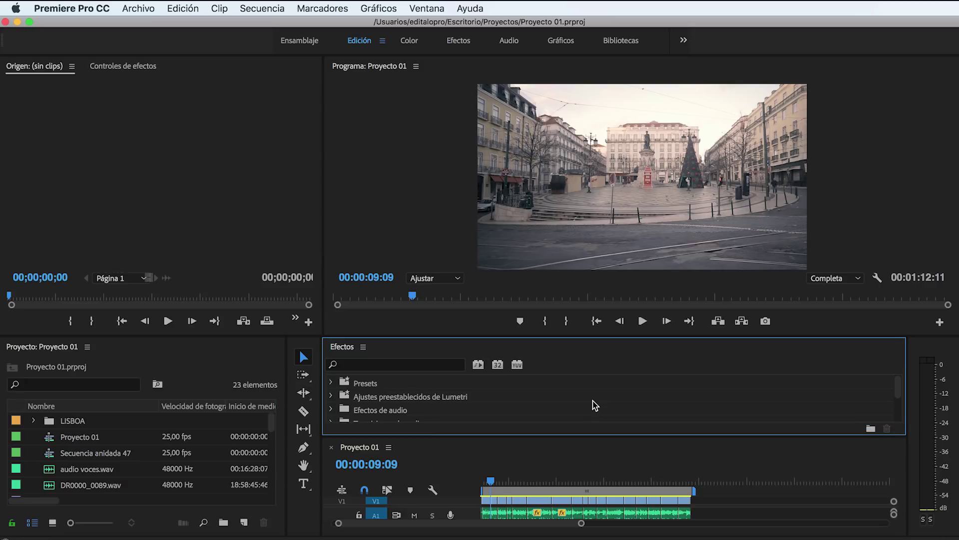
click(433, 8)
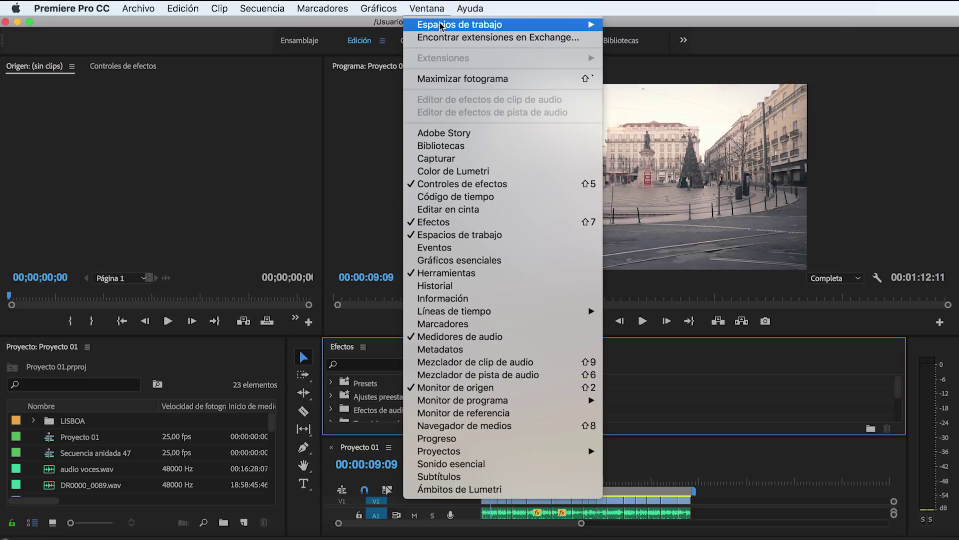
mouse_move(441, 26)
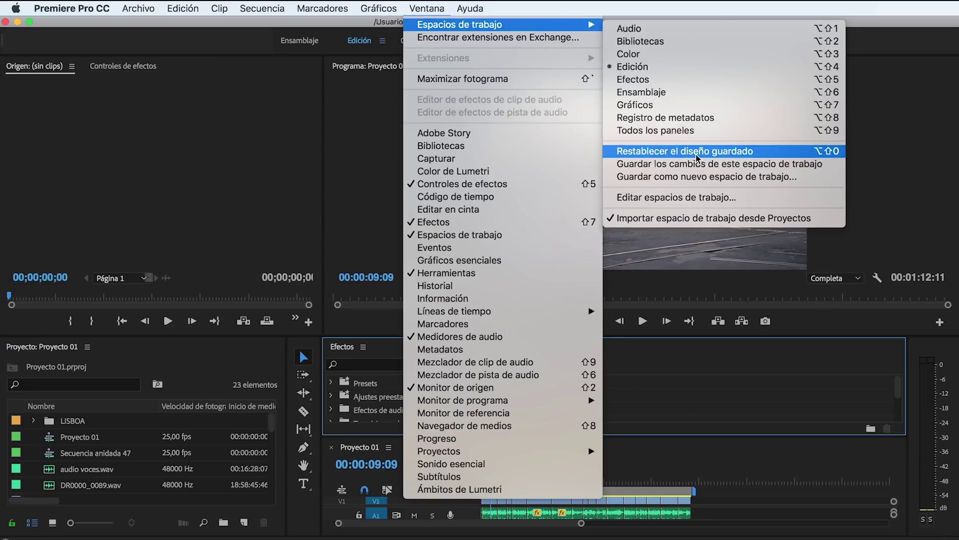
click(631, 301)
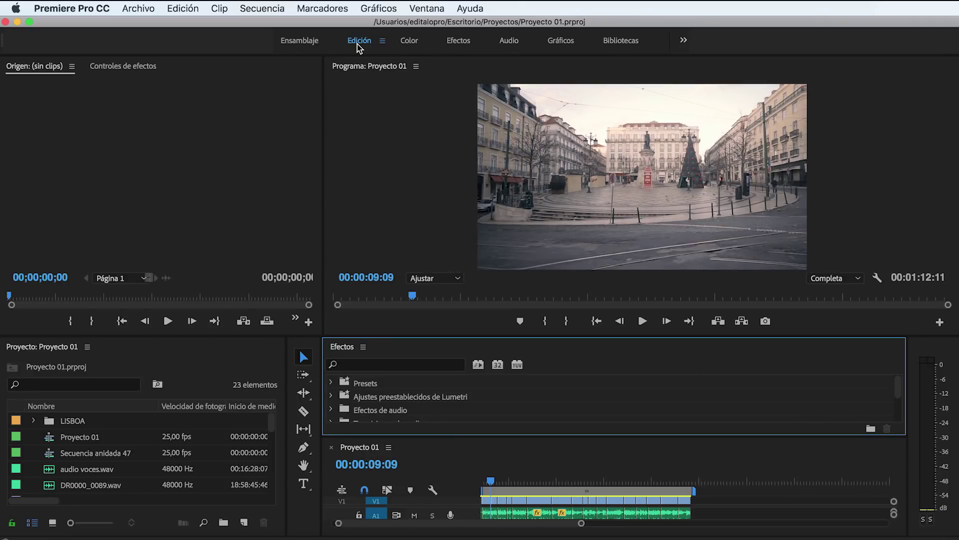
double_click(358, 45)
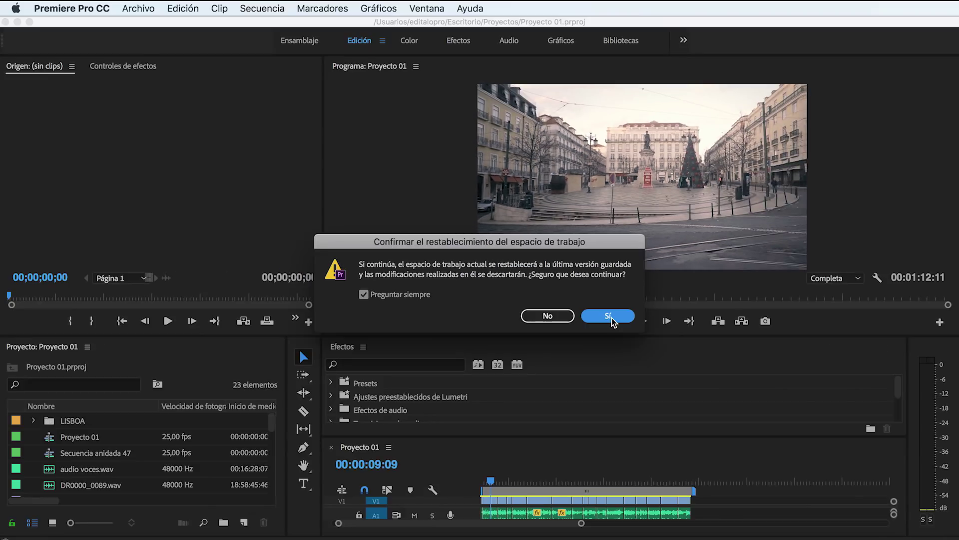
click(771, 376)
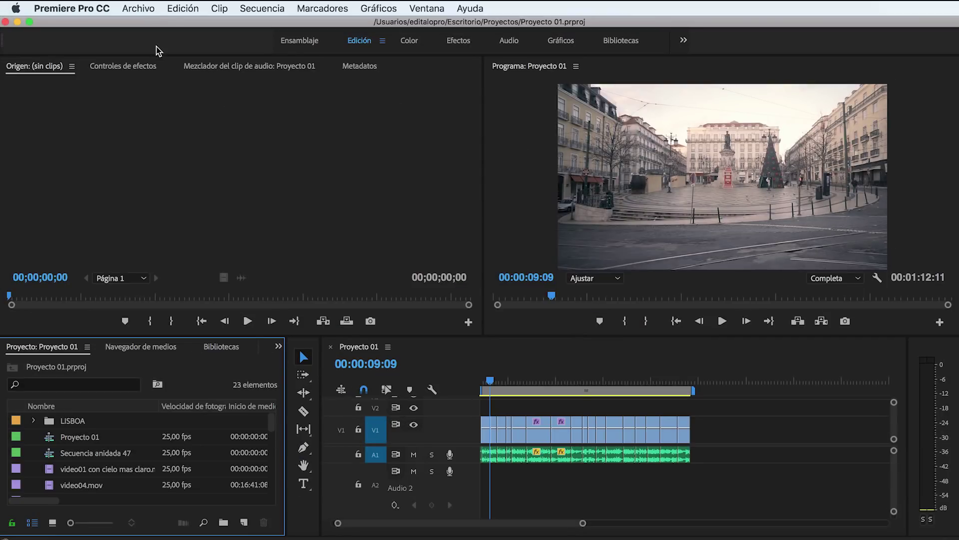
Step: Open Proyecto 02.prproj via Archivo > Abrir proyecto
click(139, 8)
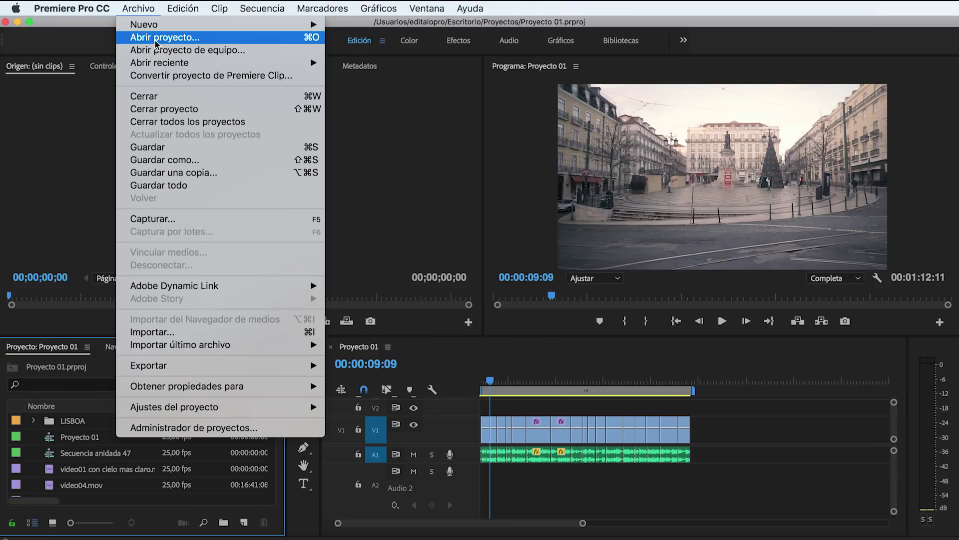
click(156, 43)
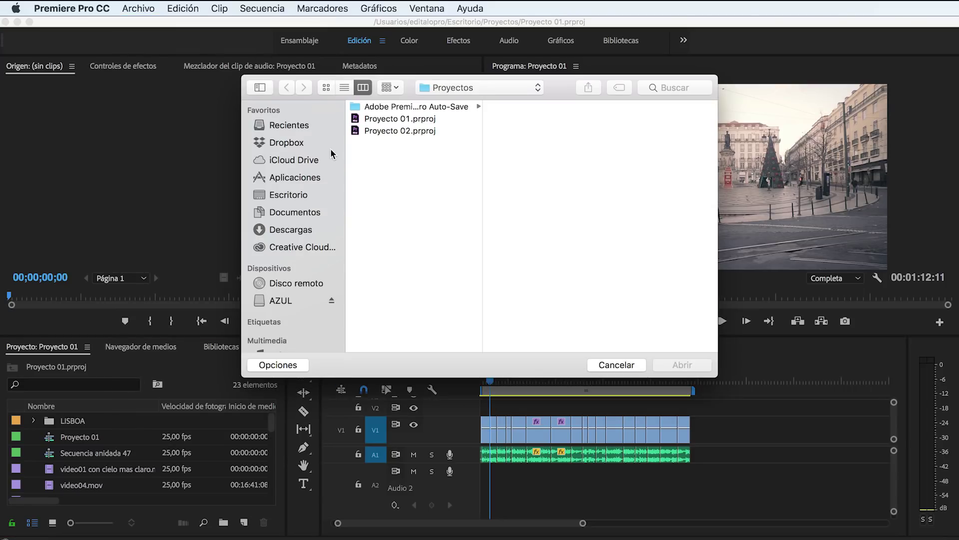
click(392, 132)
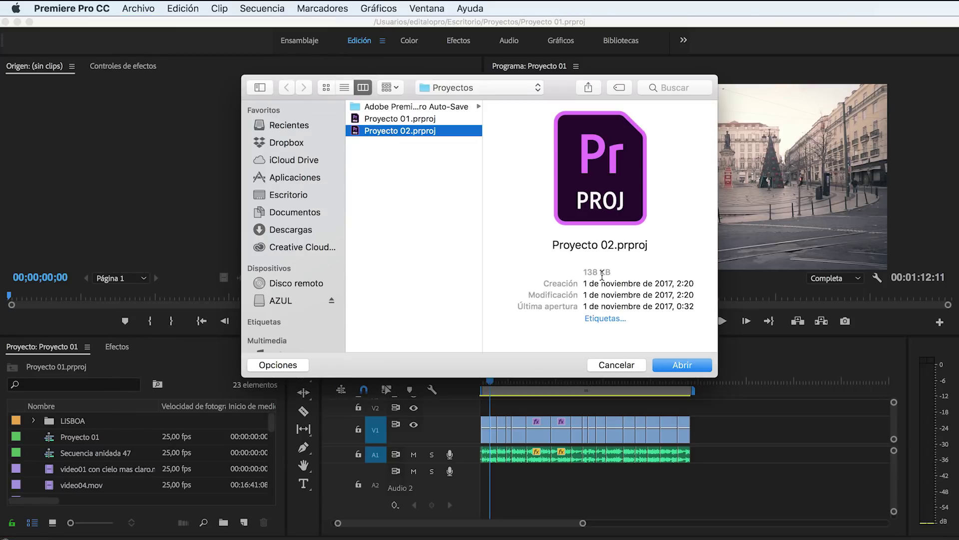
click(678, 368)
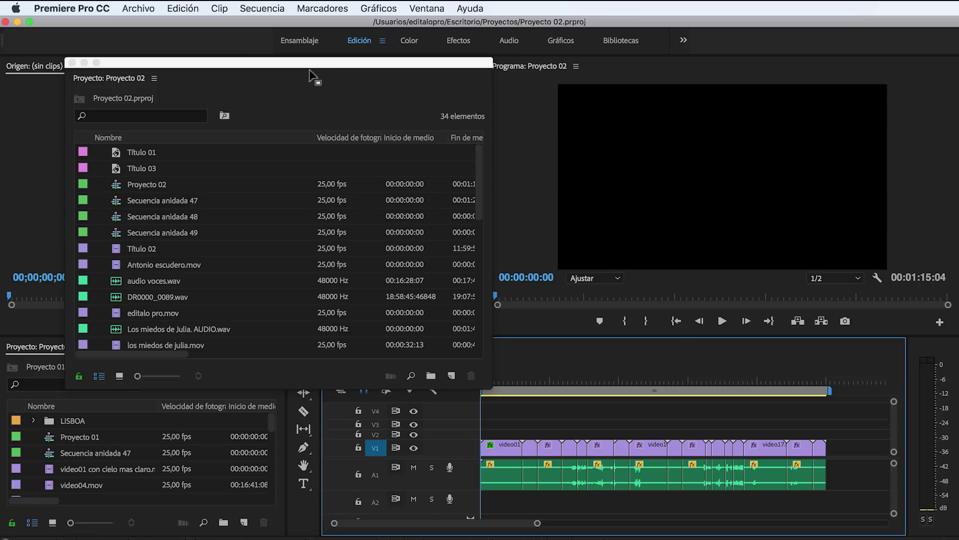
Step: Dock the floating Proyecto 02 project panel as a tab beside Proyecto 01's panel
mouse_move(253, 67)
mouse_down()
mouse_move(404, 57)
mouse_move(348, 139)
mouse_up()
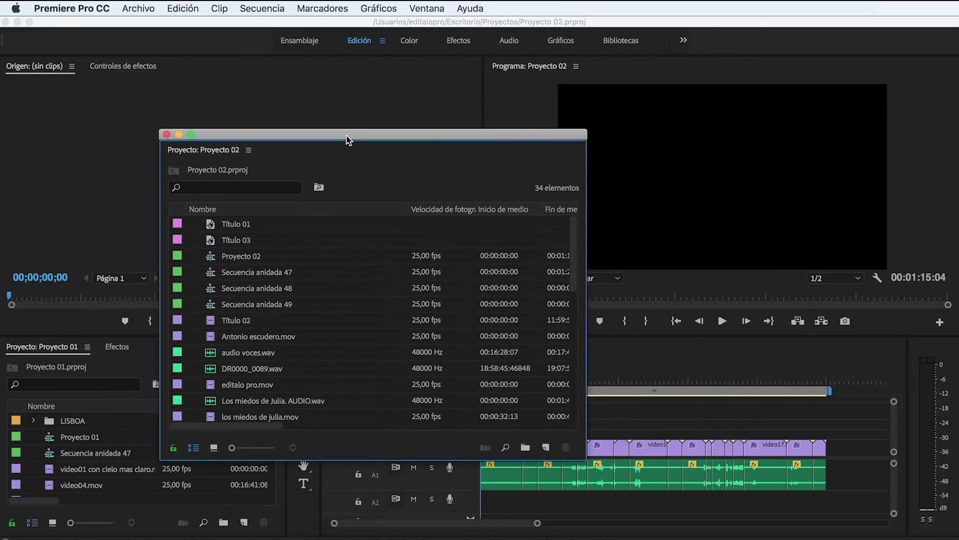
drag(197, 150, 127, 359)
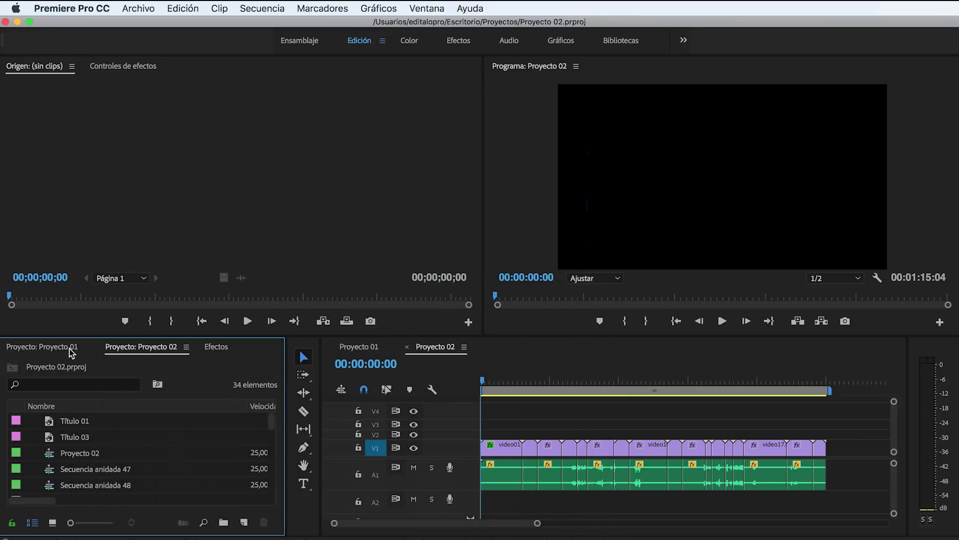
click(68, 350)
click(115, 350)
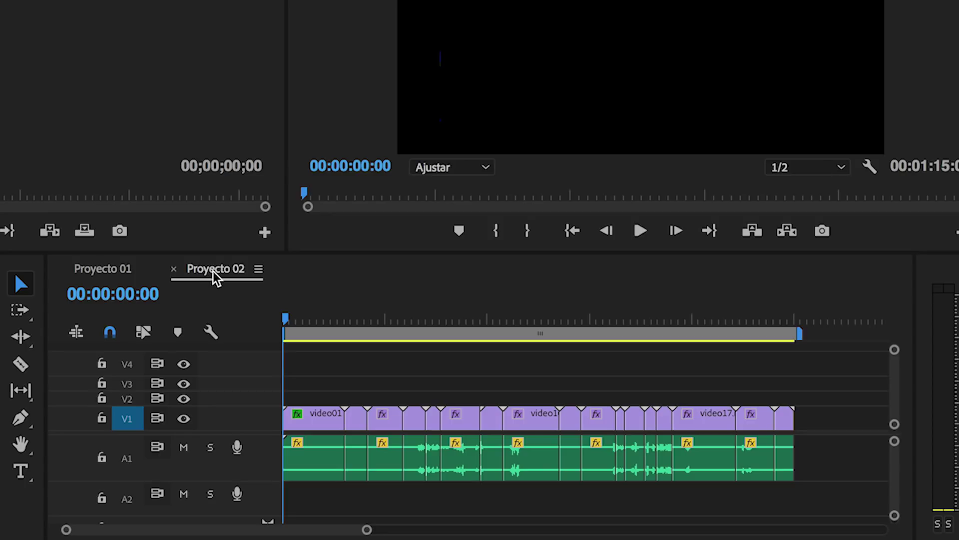
Step: Copy the later video and audio clips from the Proyecto 02 sequence
click(120, 272)
click(222, 275)
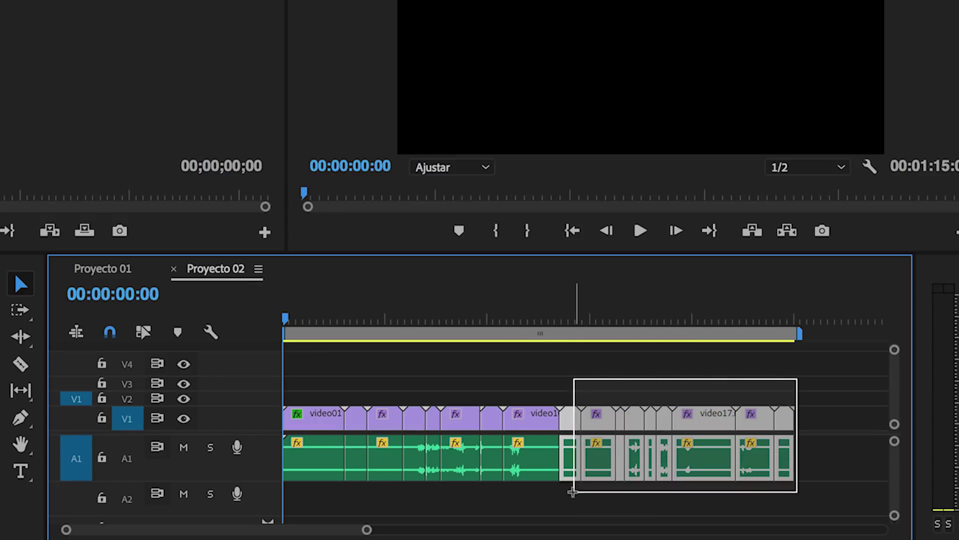
drag(796, 379, 560, 492)
right_click(602, 425)
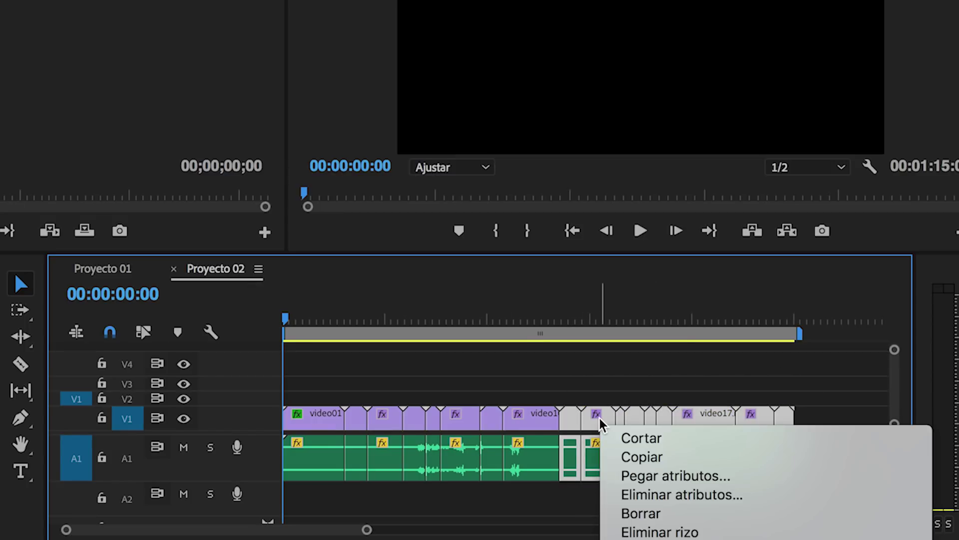
click(652, 459)
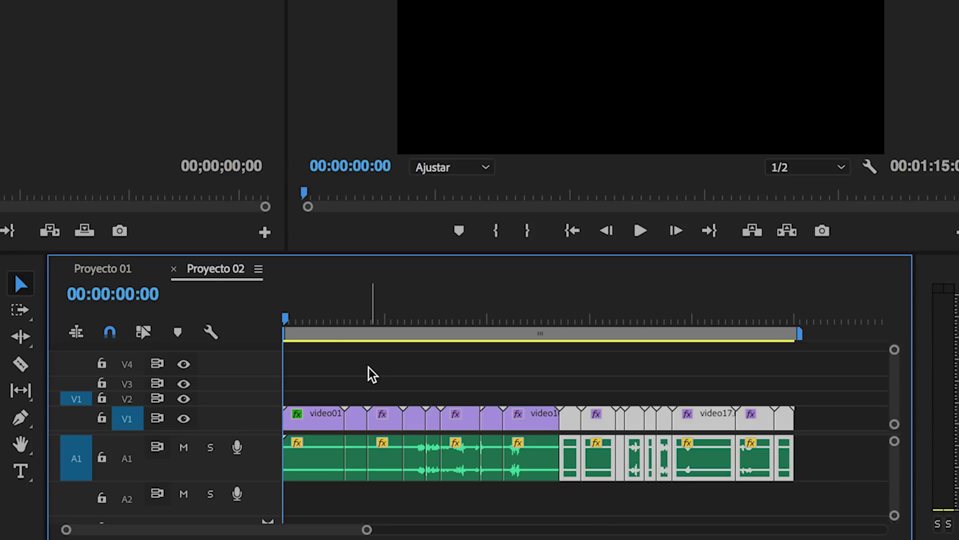
Step: Paste those clips past the end of Proyecto 01's sequence and lock Proyecto 02's project panel
click(122, 271)
click(615, 317)
key(cmd+v)
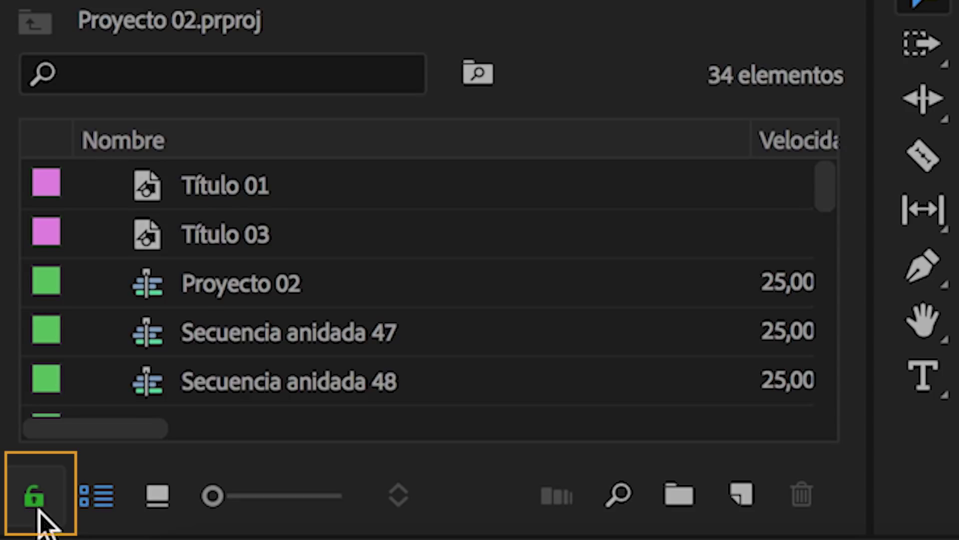
click(36, 511)
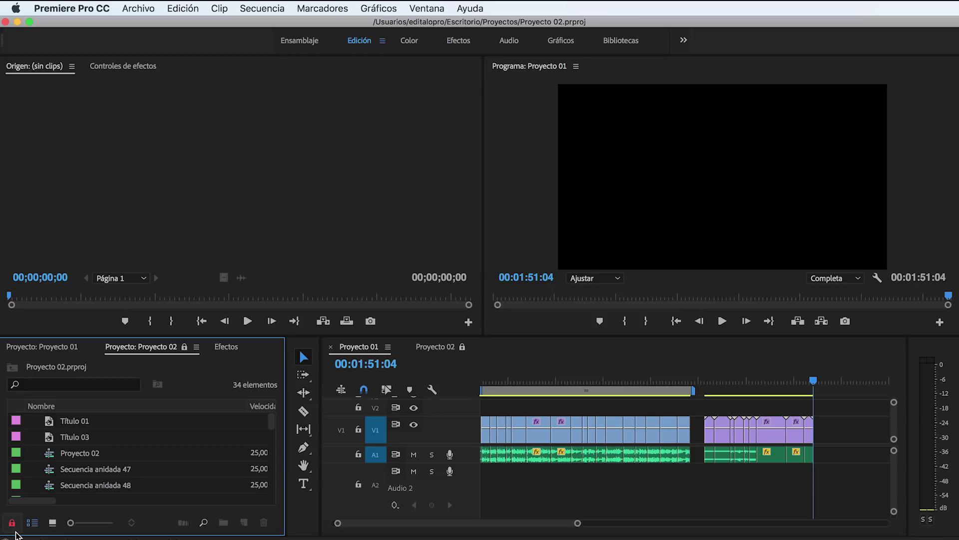
Step: Copy the video18 clip from the Proyecto 02 sequence
click(445, 350)
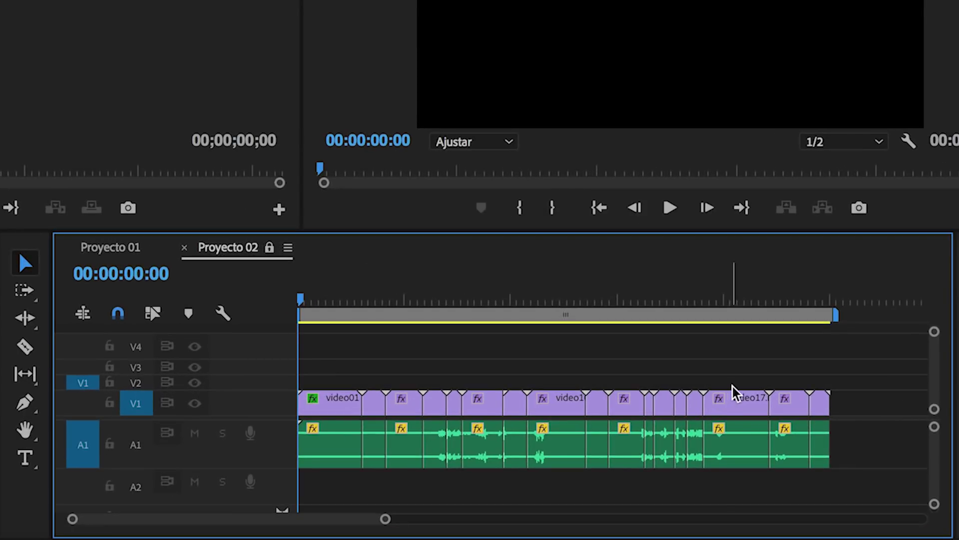
drag(785, 397, 810, 363)
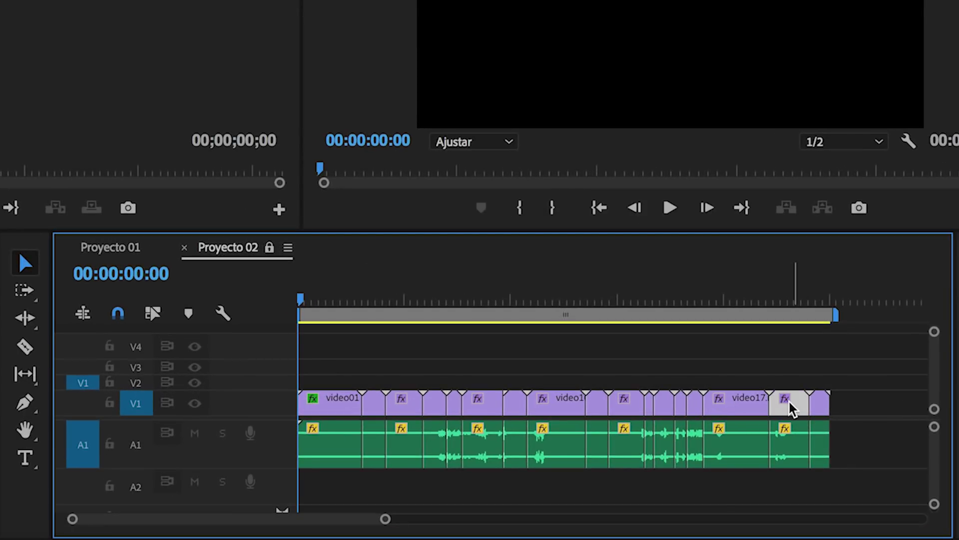
drag(810, 364, 892, 384)
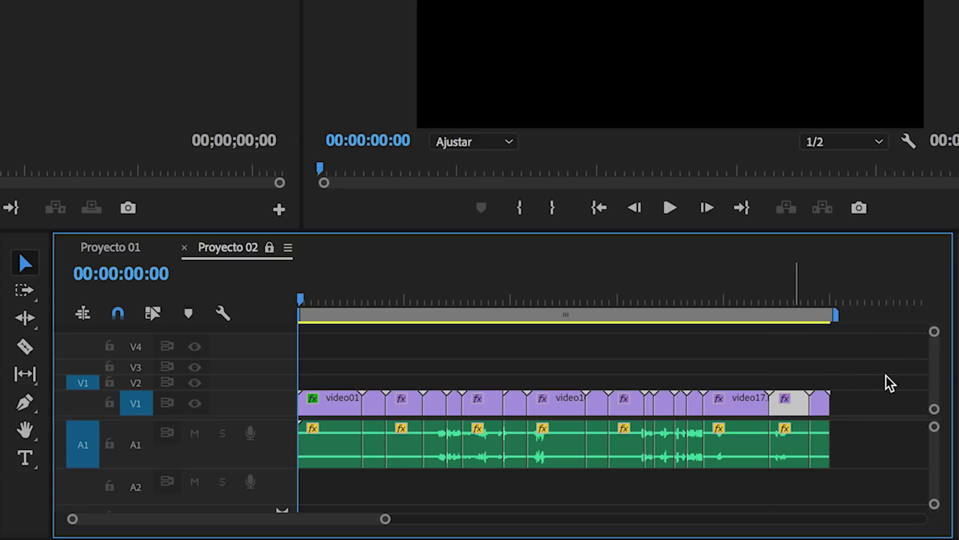
mouse_move(789, 400)
mouse_down()
mouse_move(891, 389)
mouse_move(847, 400)
mouse_up()
right_click(796, 406)
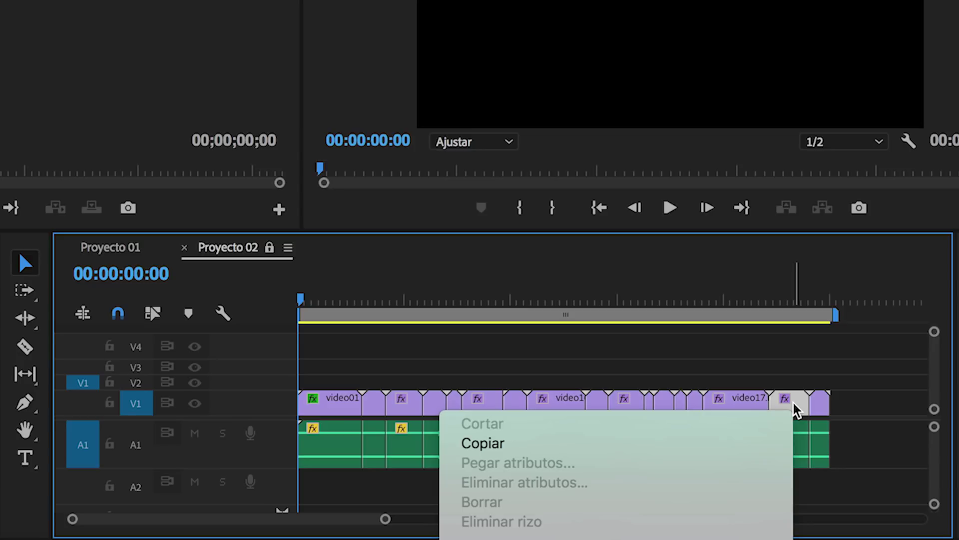
click(518, 447)
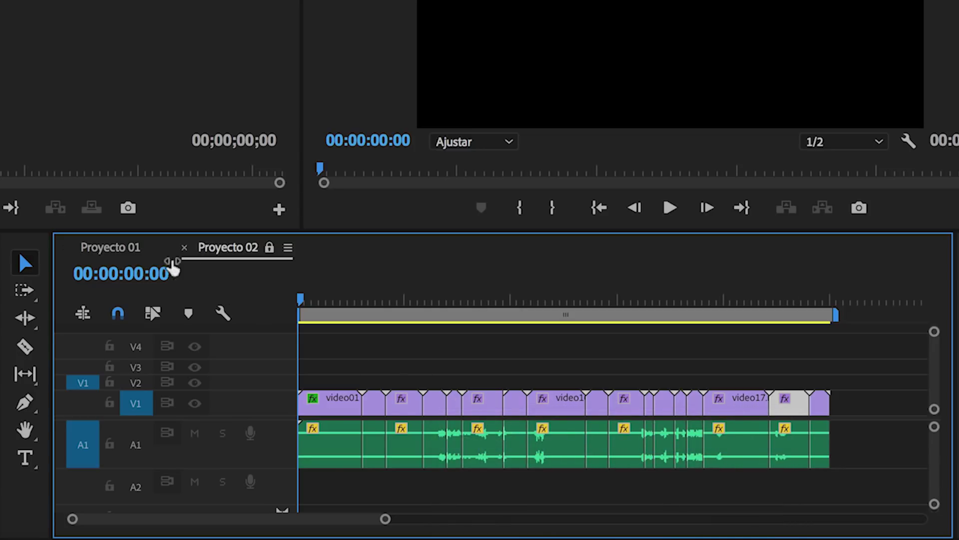
Step: Paste video18 into Proyecto 01's sequence at about 01:56:08
click(135, 255)
click(837, 300)
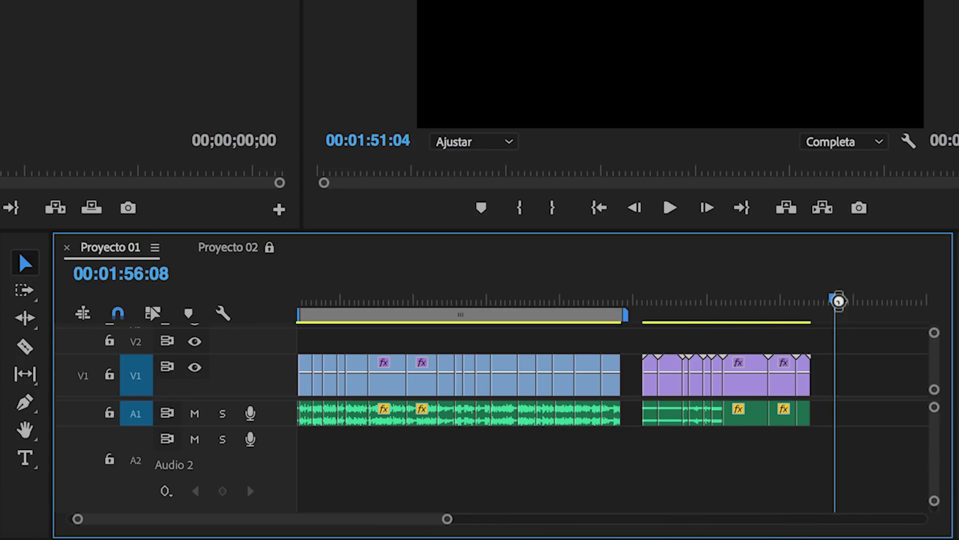
key(ctrl+v)
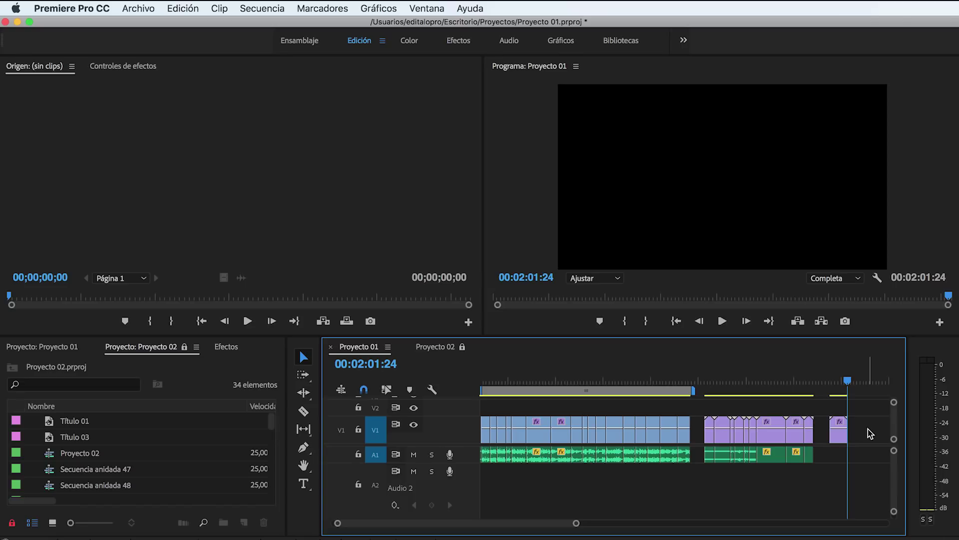
Step: Close the Proyecto 02 project with Archivo > Cerrar proyecto
click(441, 346)
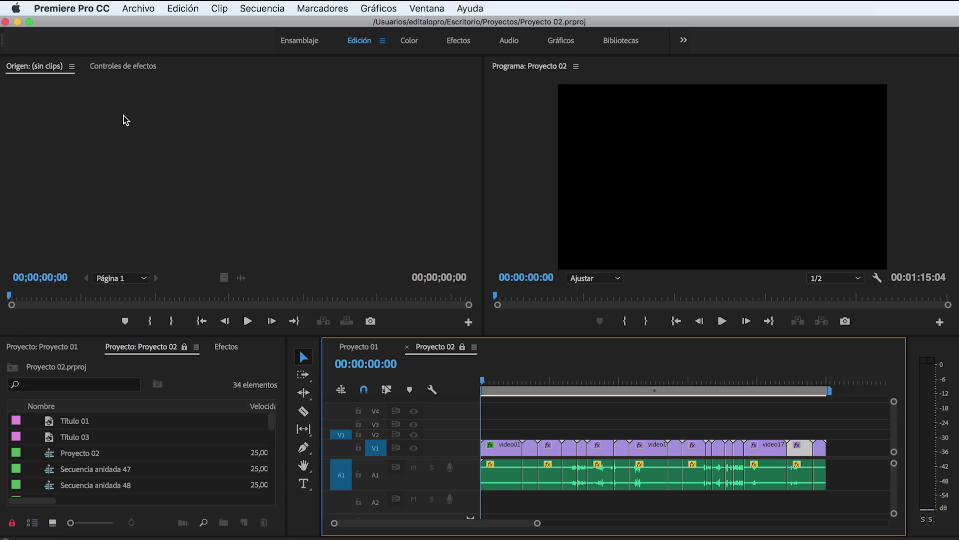
click(139, 13)
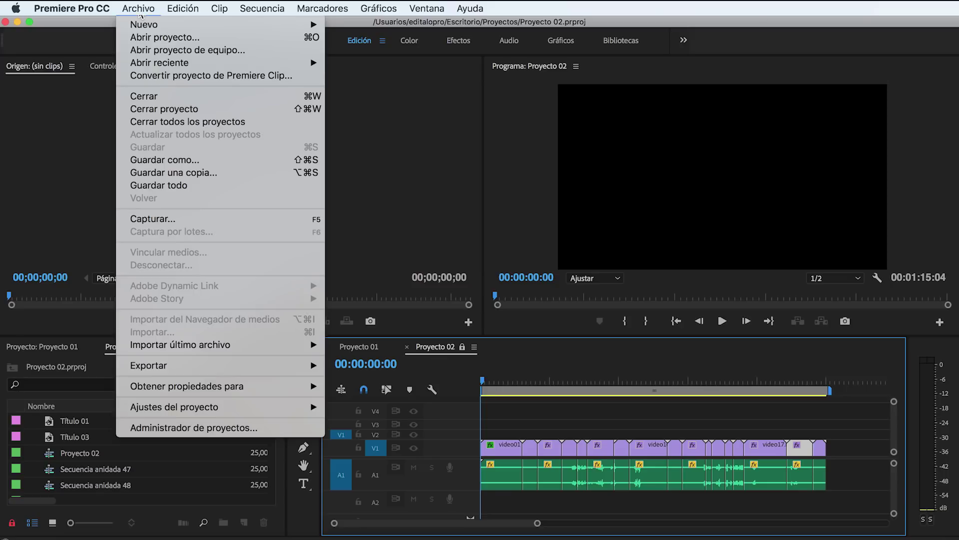
click(156, 109)
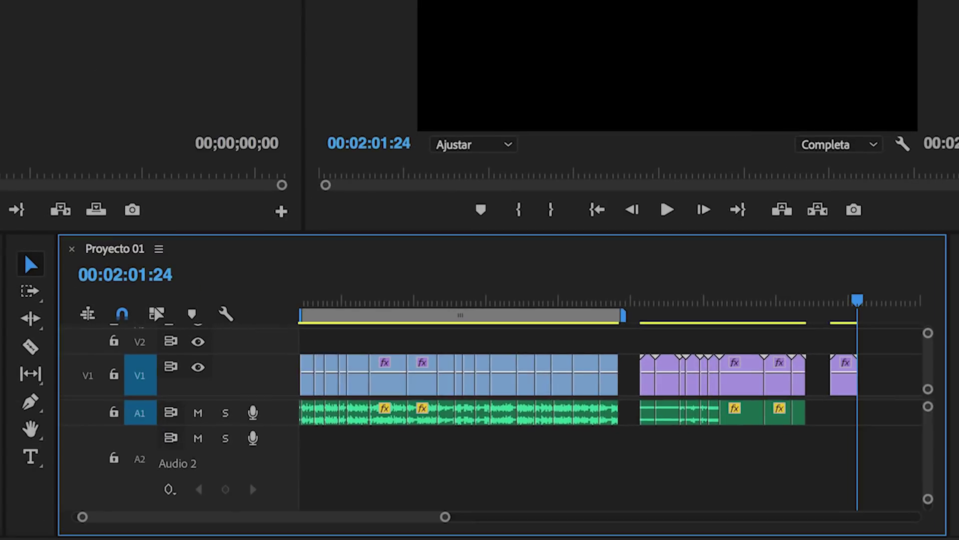
Step: Delete the short clip near the start of V1 and remove the leftover gap with Eliminar rizo
click(384, 360)
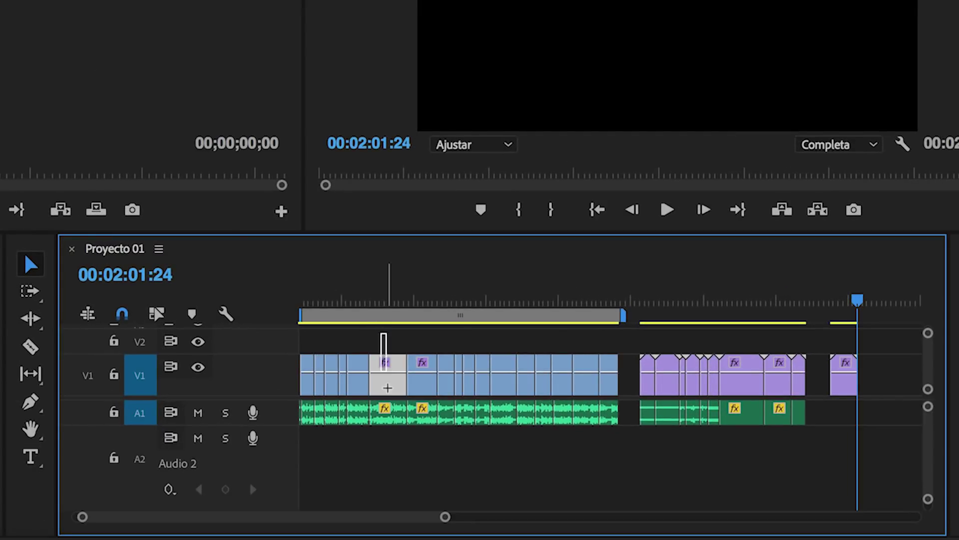
drag(395, 418, 514, 429)
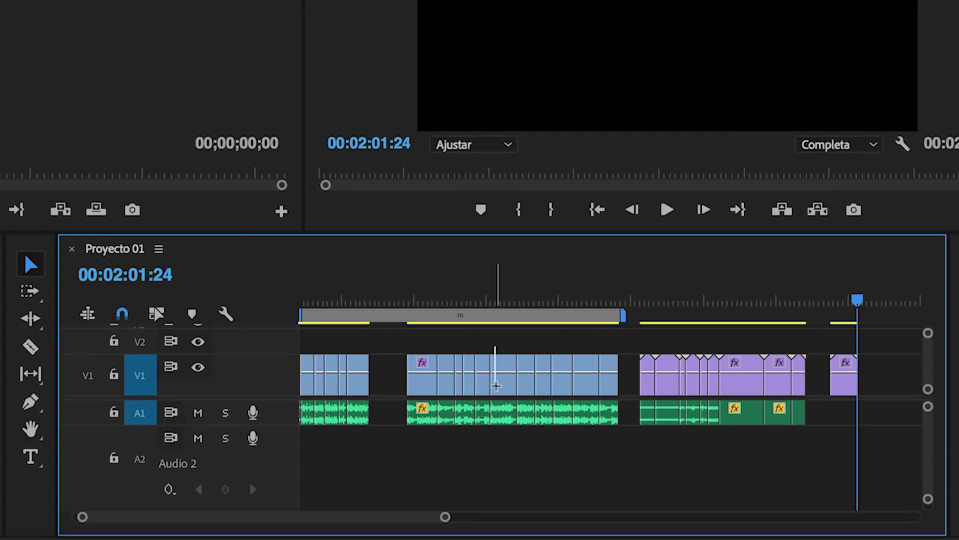
key(Delete)
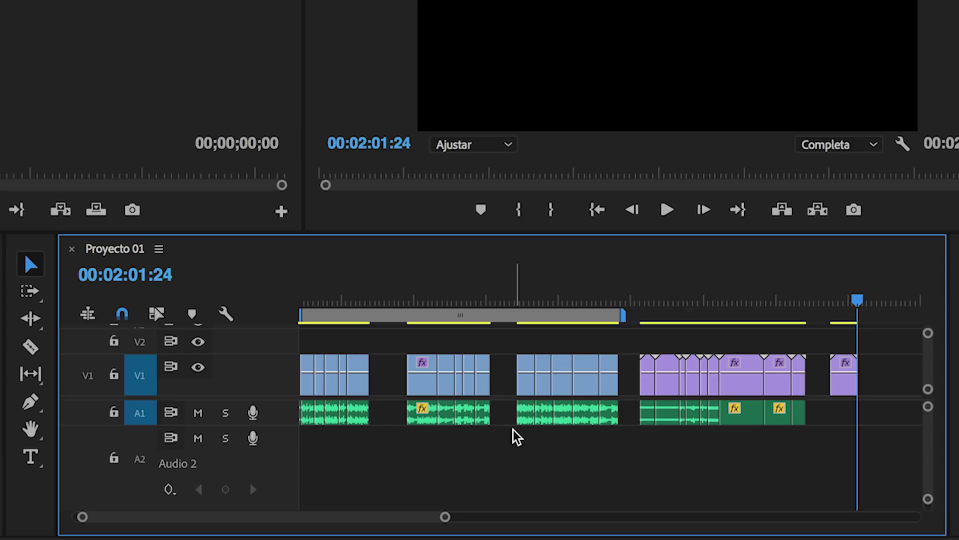
right_click(390, 368)
click(409, 380)
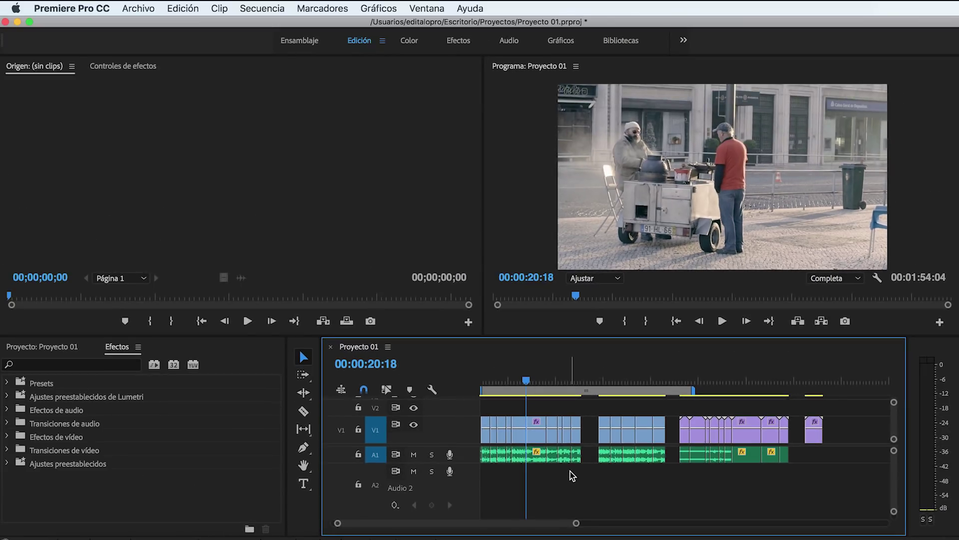
Step: Close the gaps between the later clips with Secuencia > Cerrar espacio, then show Gráficos esenciales
click(262, 8)
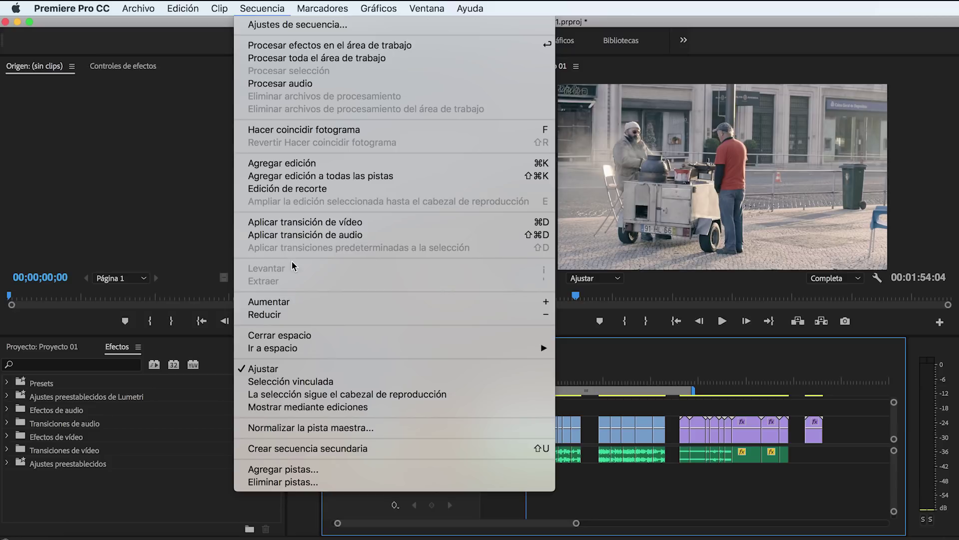
click(297, 335)
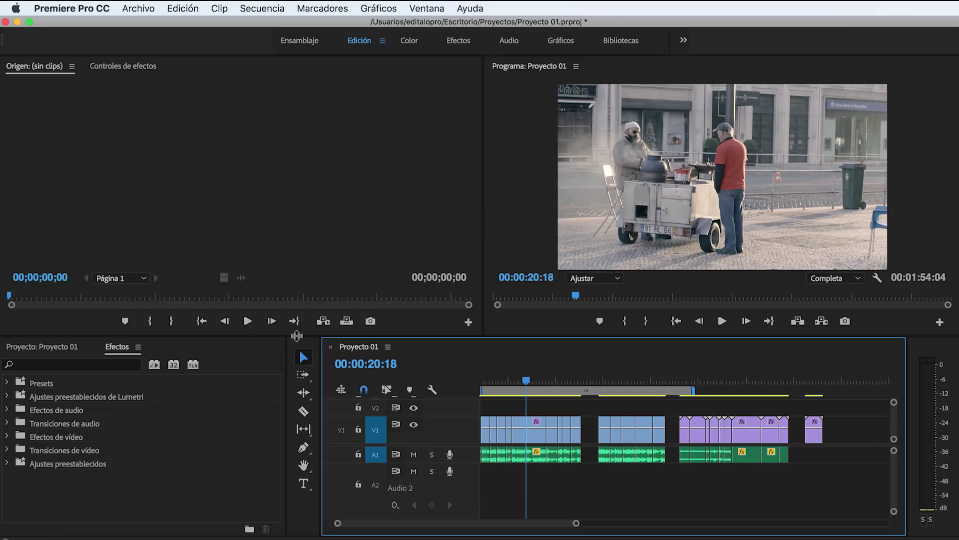
drag(833, 405, 632, 487)
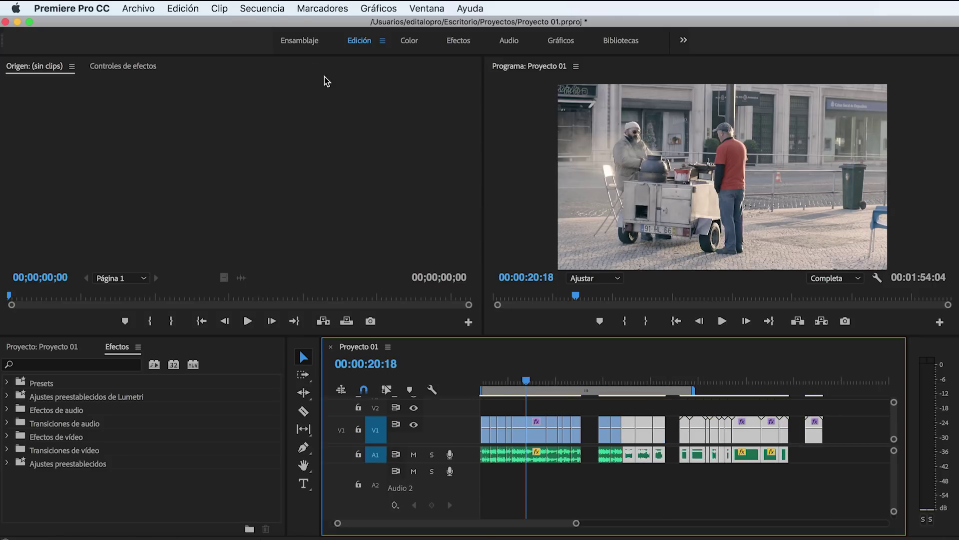
click(266, 15)
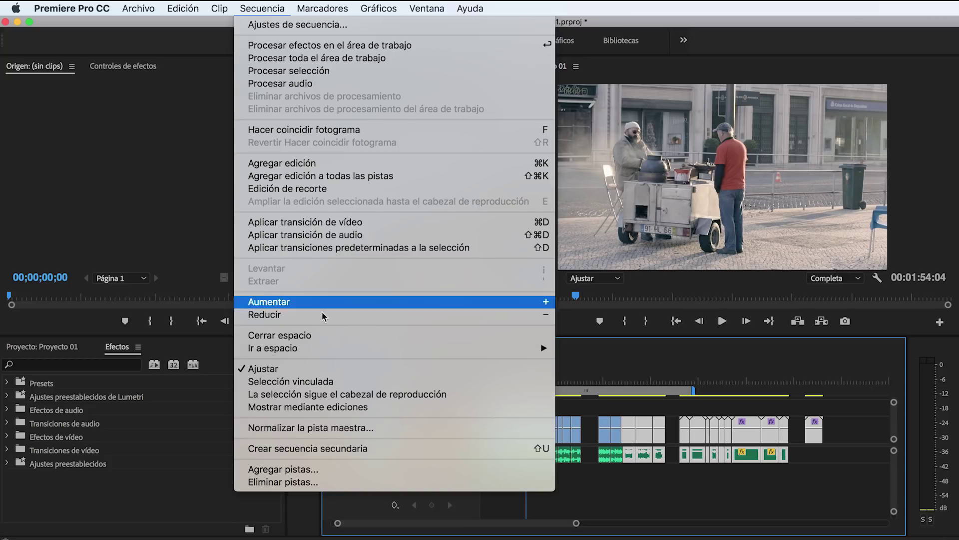
click(298, 340)
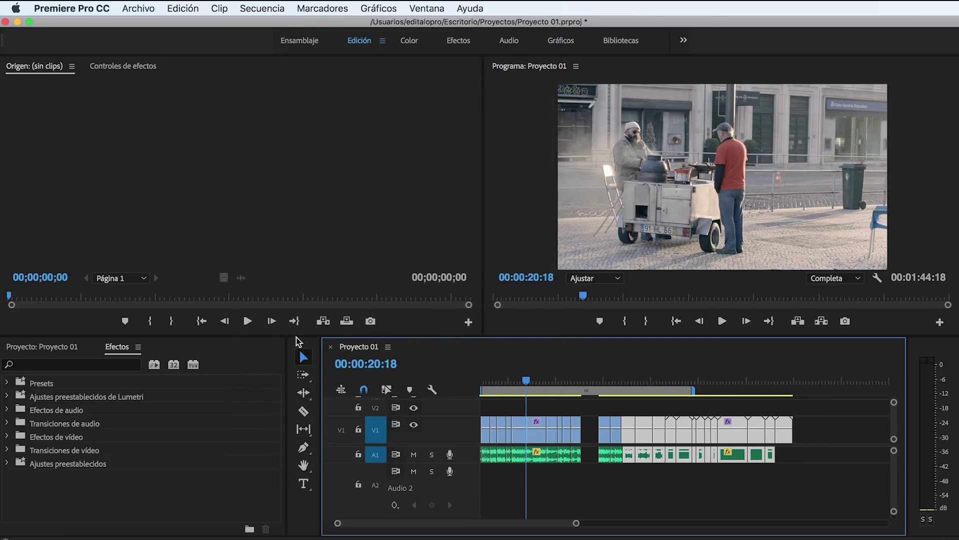
click(784, 490)
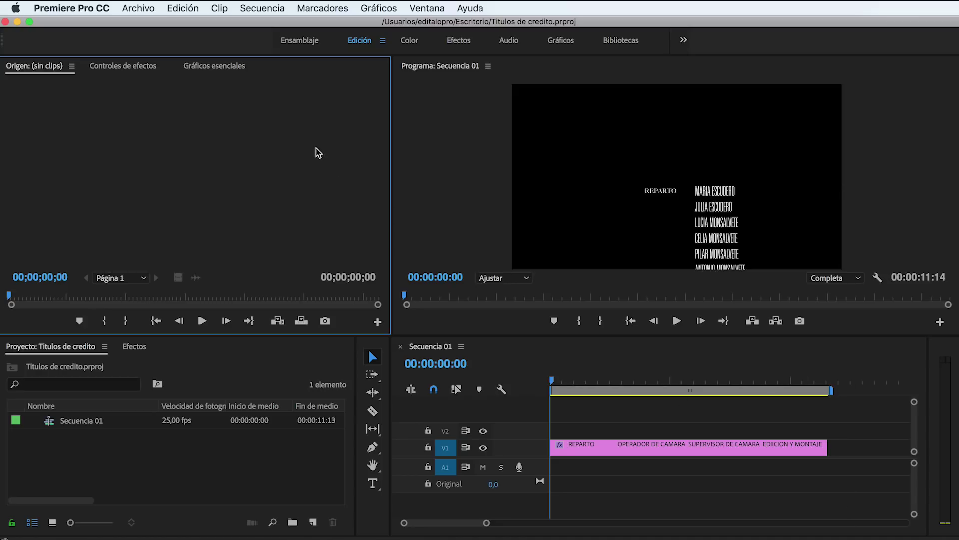
click(222, 71)
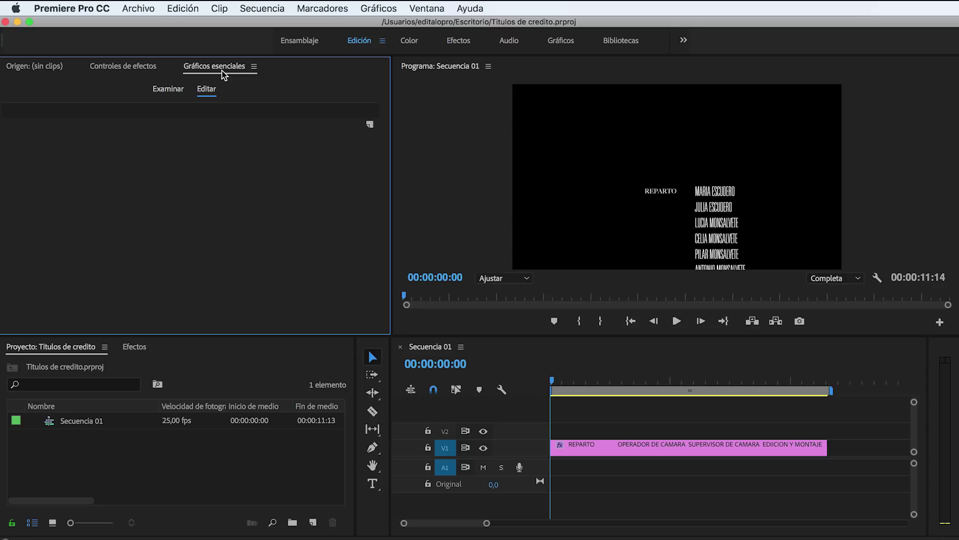
Step: Scrub Position X to move the REPARTO heading and cast names layers left in the credits title
click(691, 449)
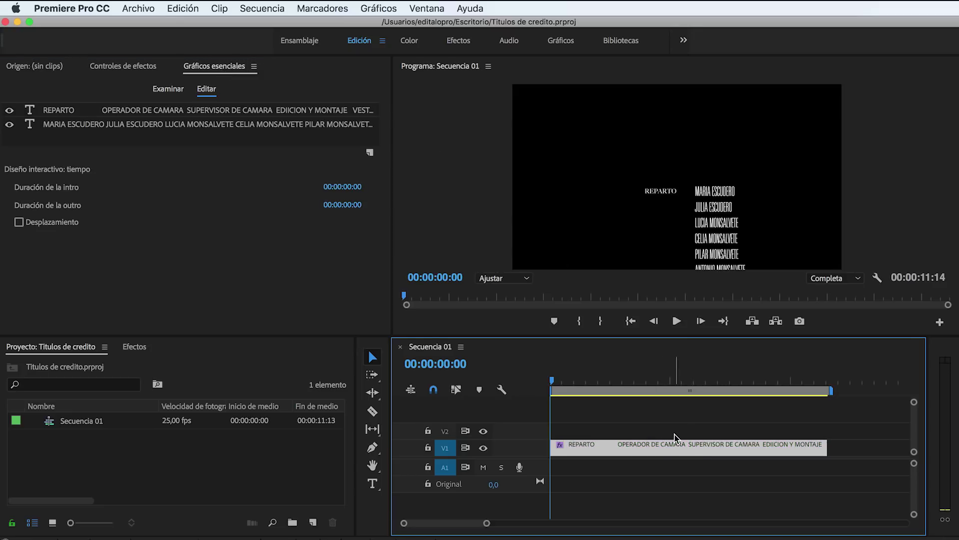
click(274, 111)
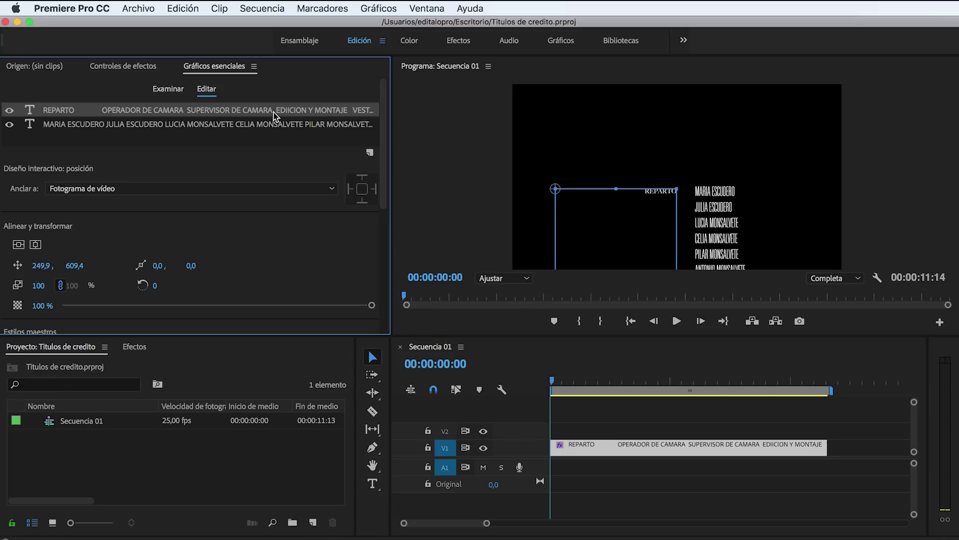
click(278, 129)
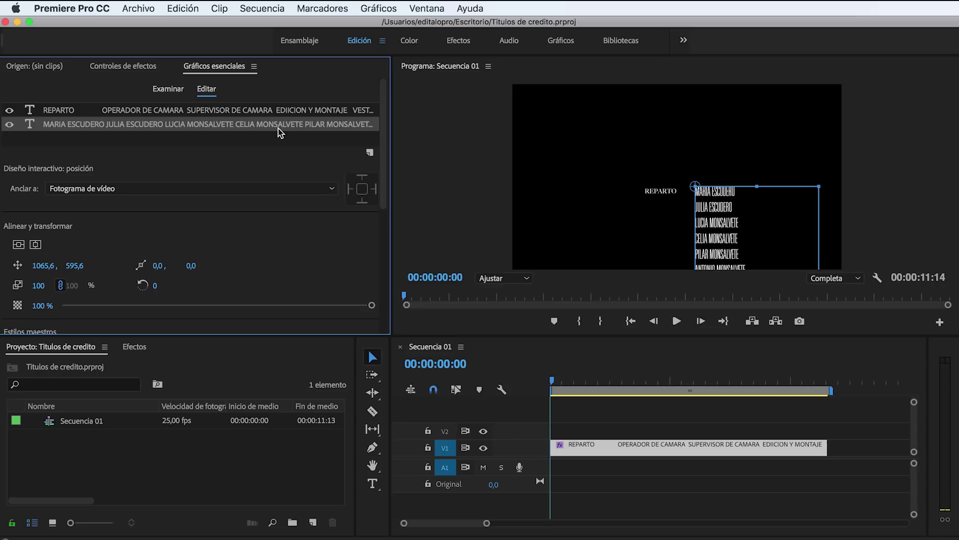
click(244, 111)
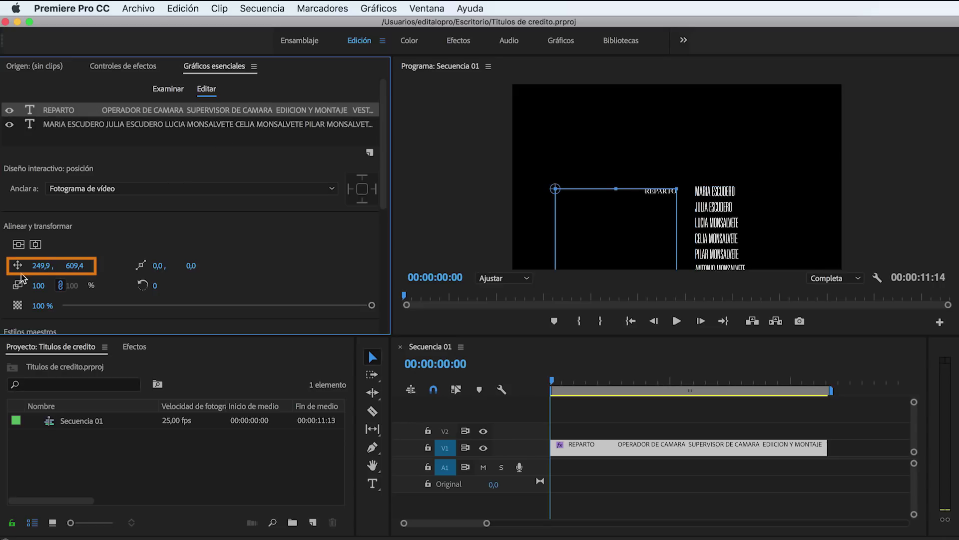
mouse_move(40, 265)
mouse_down()
mouse_move(5, 265)
mouse_move(42, 265)
mouse_up()
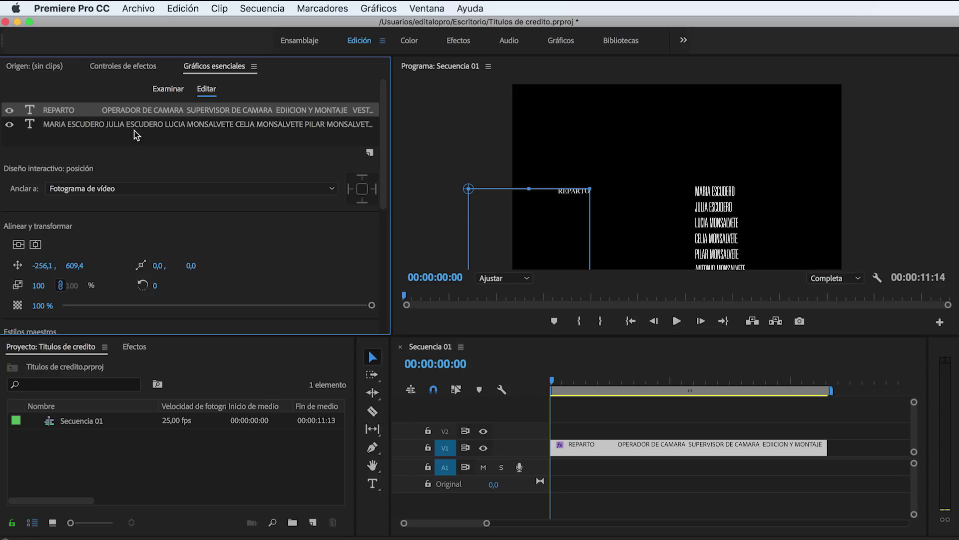
click(135, 125)
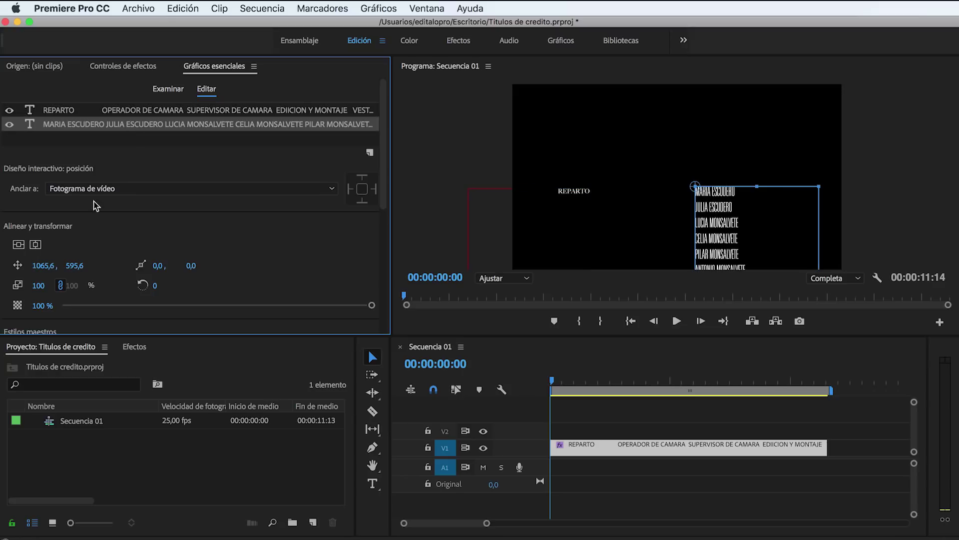
mouse_move(42, 266)
mouse_down()
mouse_move(10, 265)
mouse_move(46, 265)
mouse_up()
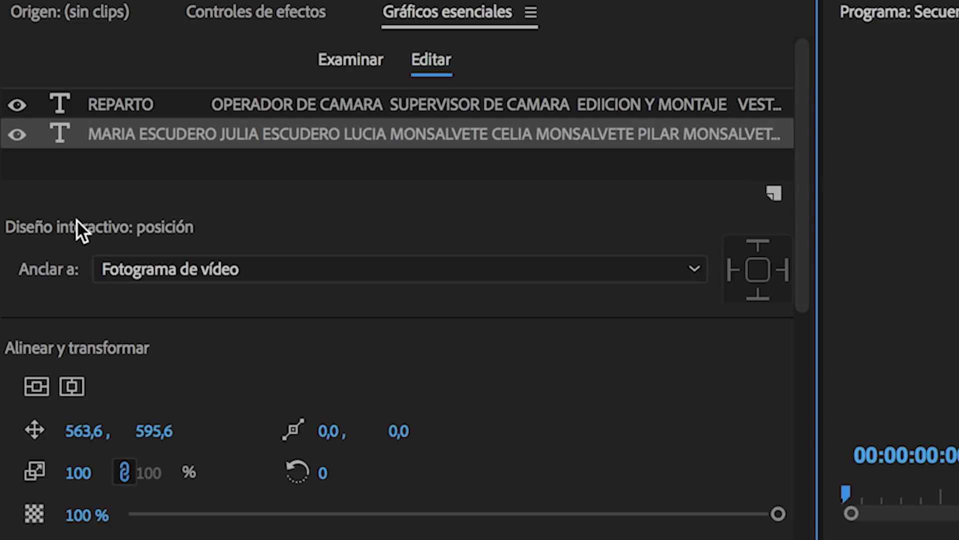
Step: Pin the REPARTO text layer to the cast names layer on all sides
click(106, 106)
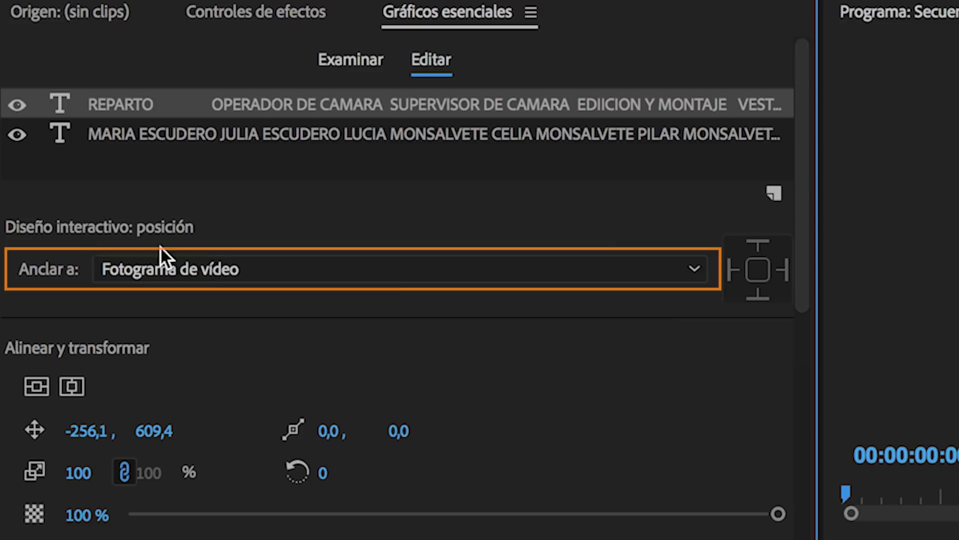
click(490, 263)
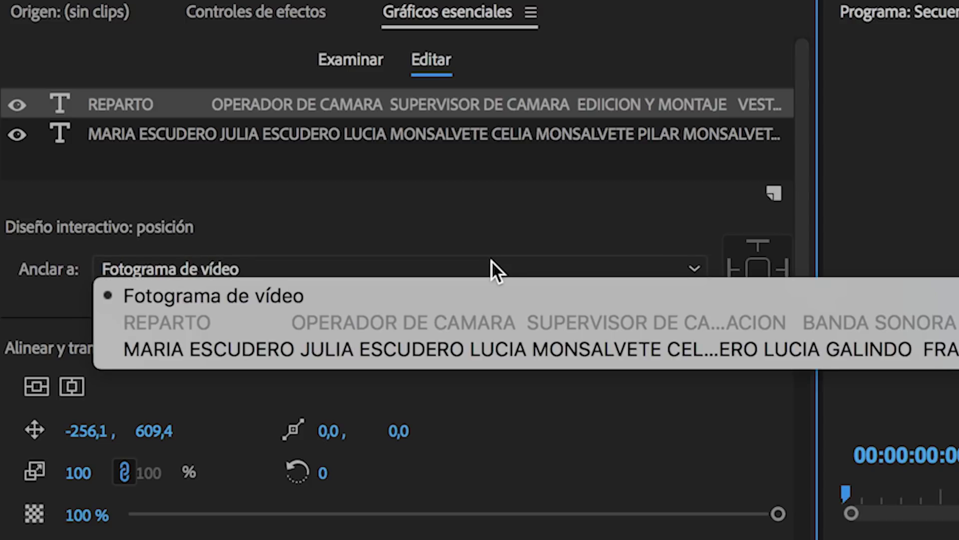
click(486, 349)
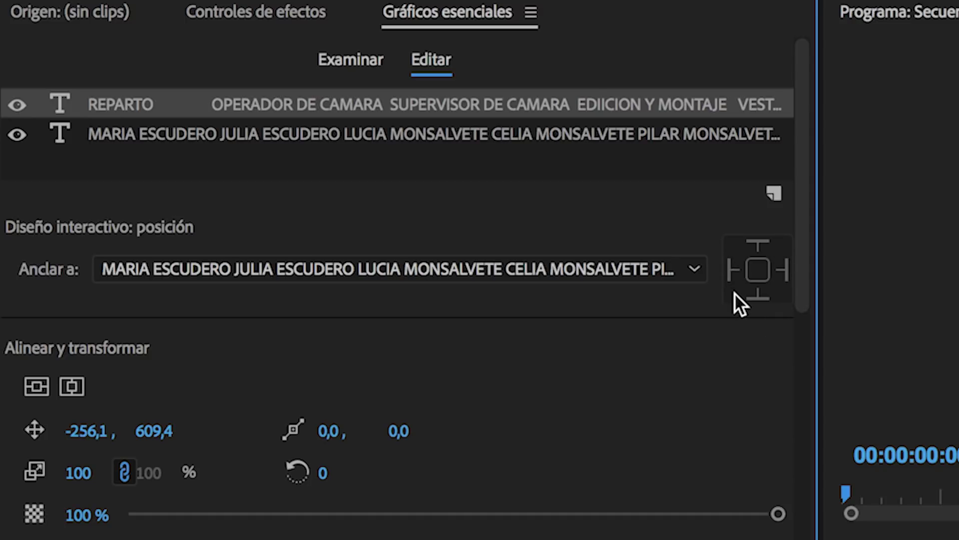
click(732, 270)
click(732, 270)
click(786, 270)
click(786, 270)
click(757, 241)
click(755, 254)
click(758, 298)
click(758, 299)
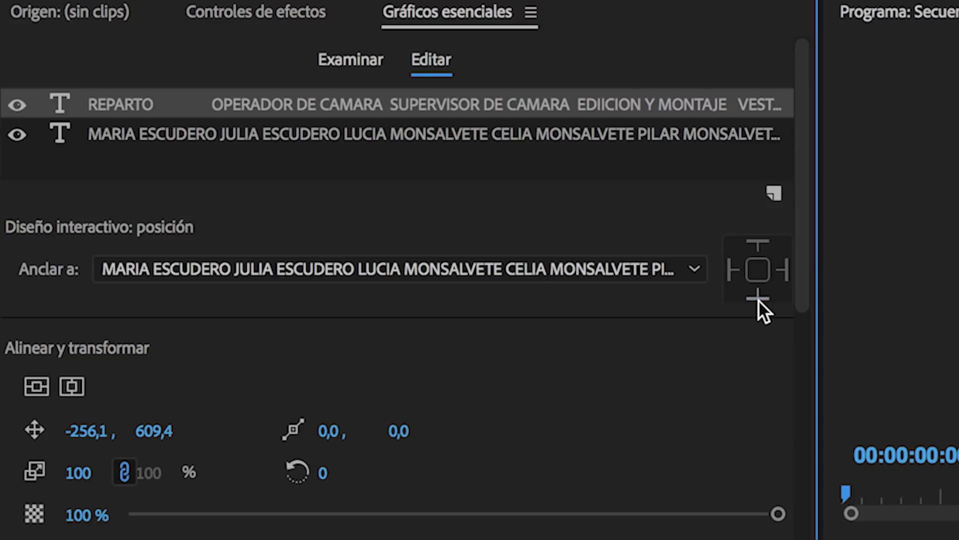
click(760, 262)
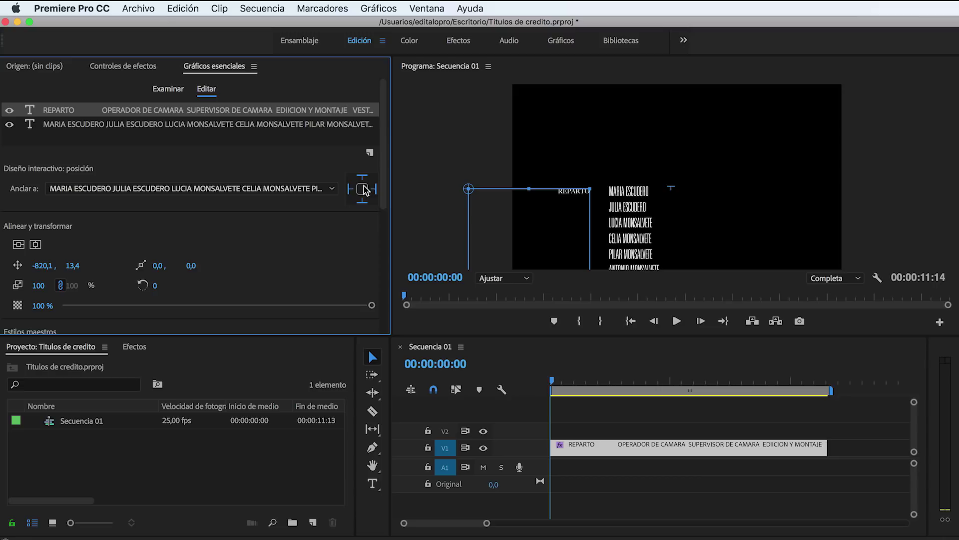
Step: Drag the cast names block into place, with REPARTO following alongside it
click(630, 206)
mouse_move(648, 203)
mouse_down()
mouse_move(708, 160)
mouse_move(673, 238)
mouse_up()
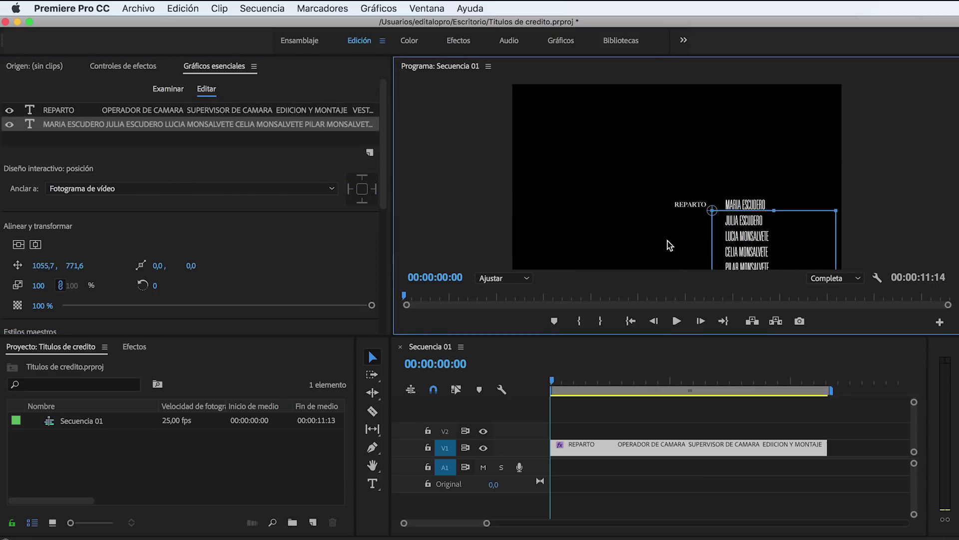
drag(607, 193, 701, 198)
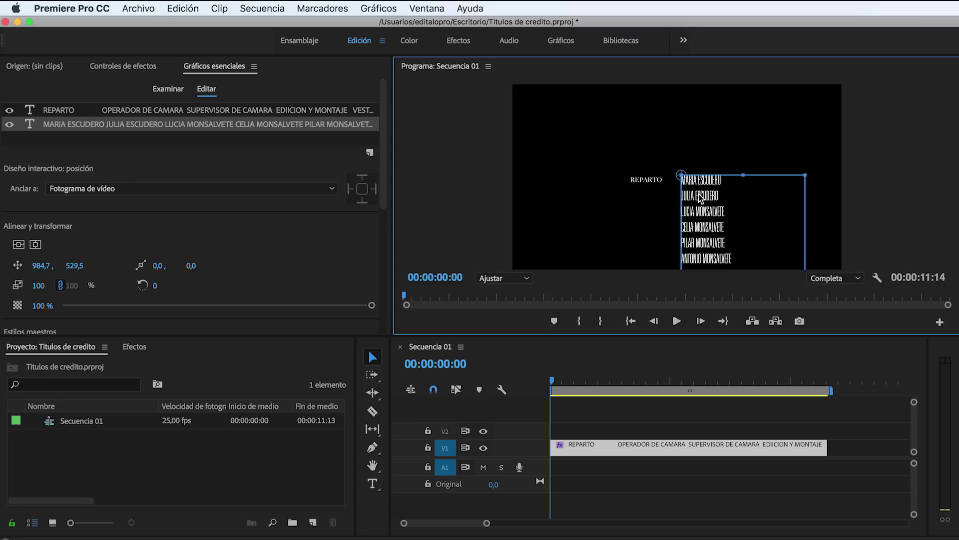
Step: Select the REPARTO and cast names layers and fill both with orange FFA400
click(310, 108)
shift+click(312, 125)
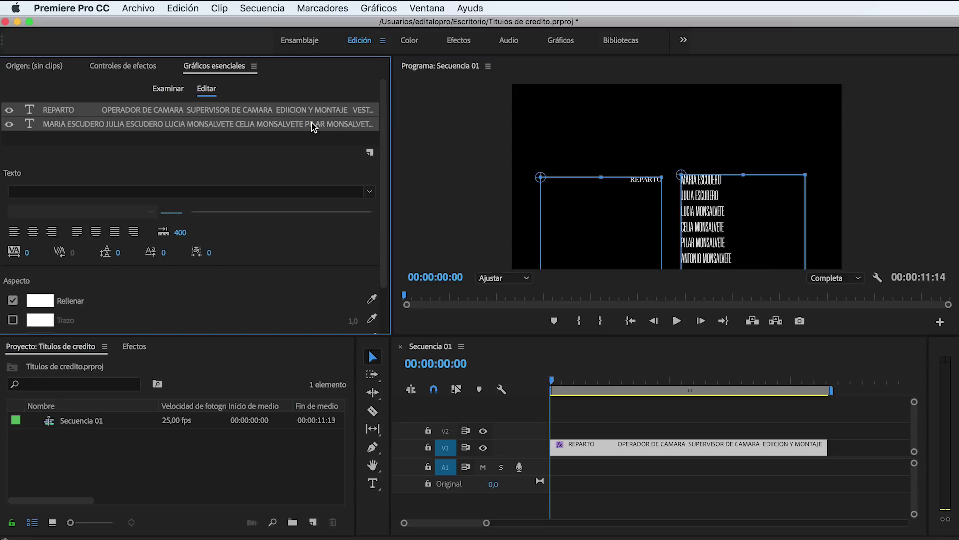
scroll(251, 143, down, 2)
mouse_move(27, 196)
mouse_down()
mouse_move(80, 197)
mouse_move(15, 197)
mouse_up()
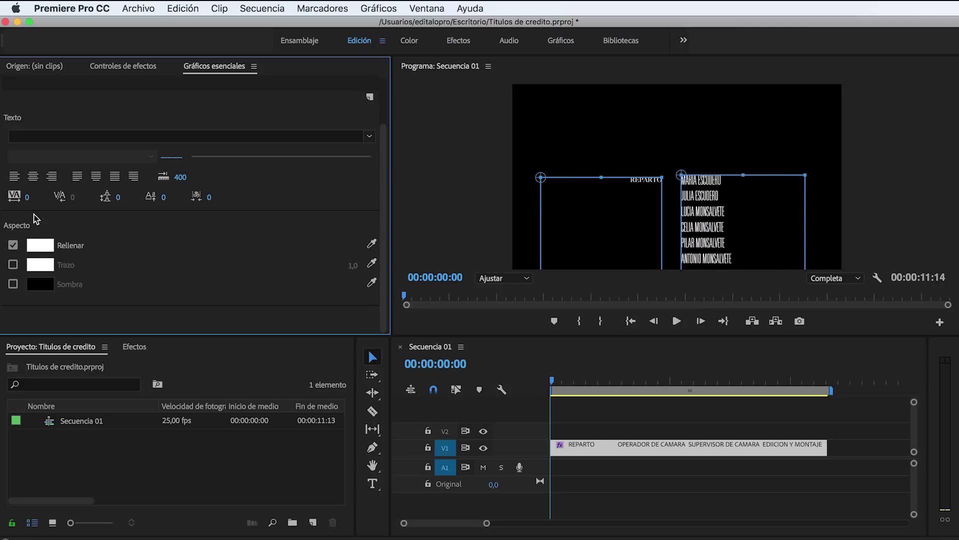
click(40, 245)
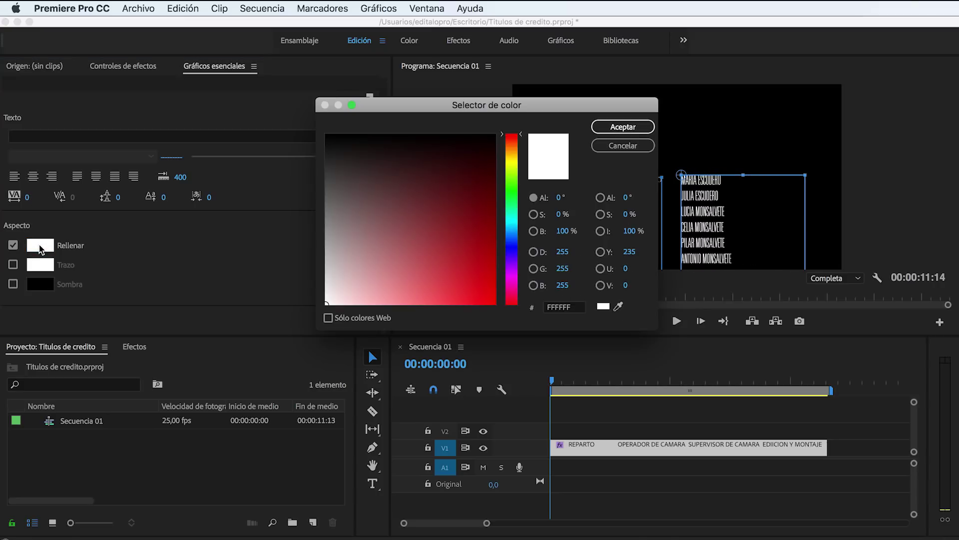
click(506, 152)
drag(483, 233, 506, 318)
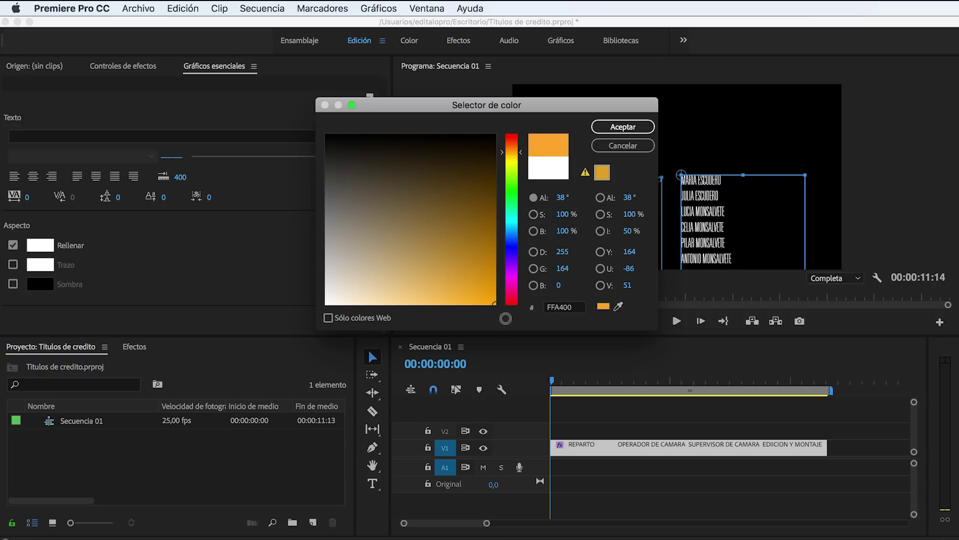
click(622, 128)
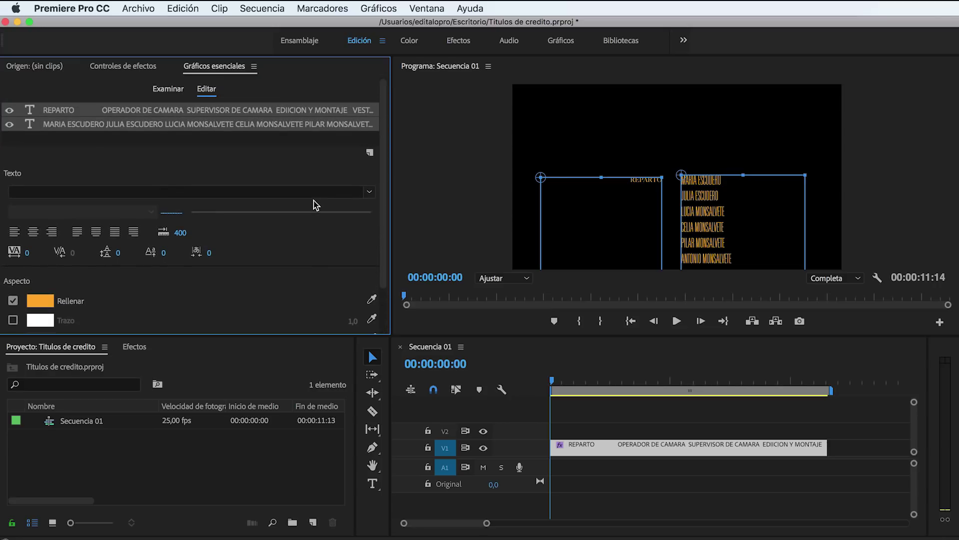
click(220, 191)
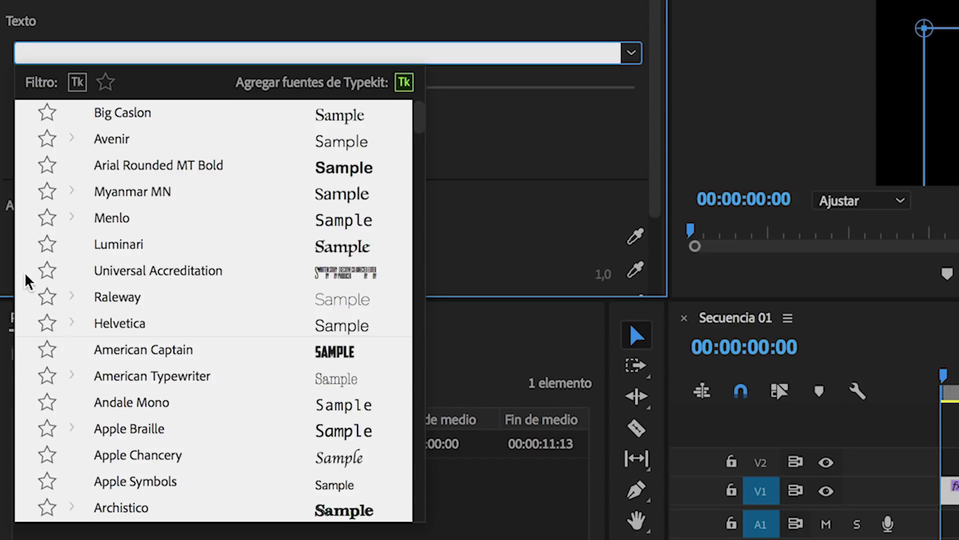
Step: Star Arial Rounded MT Bold, Luminari, American Captain and Apple Chancery, then filter to favourites
click(47, 166)
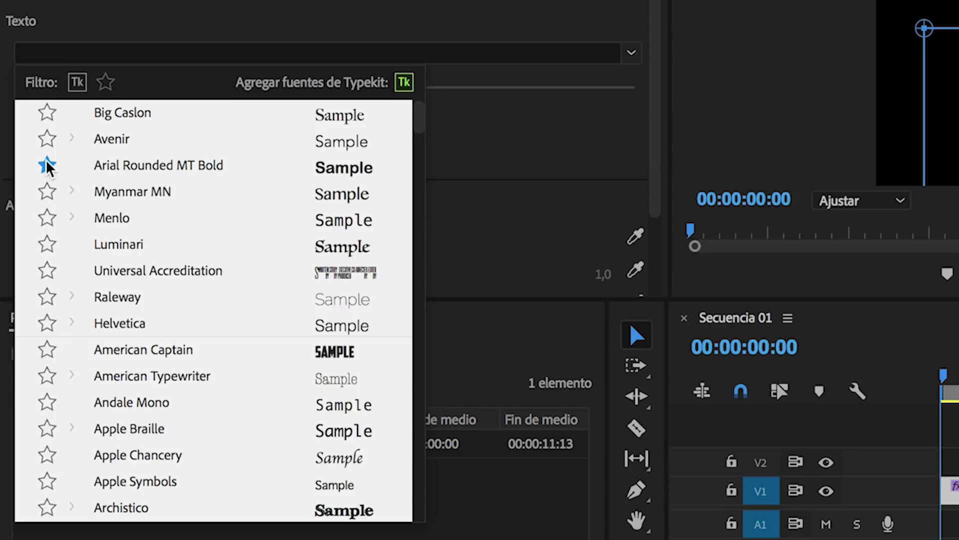
click(46, 243)
click(48, 350)
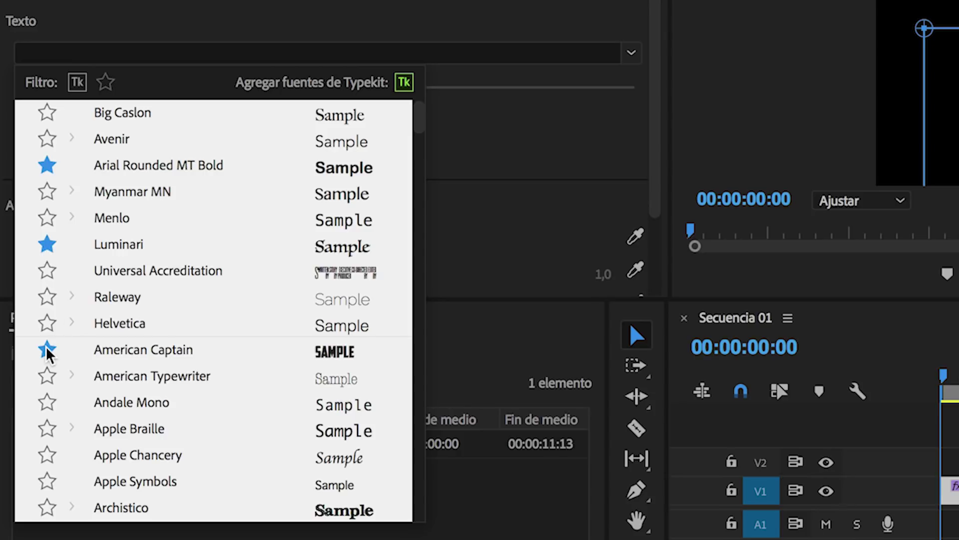
click(47, 455)
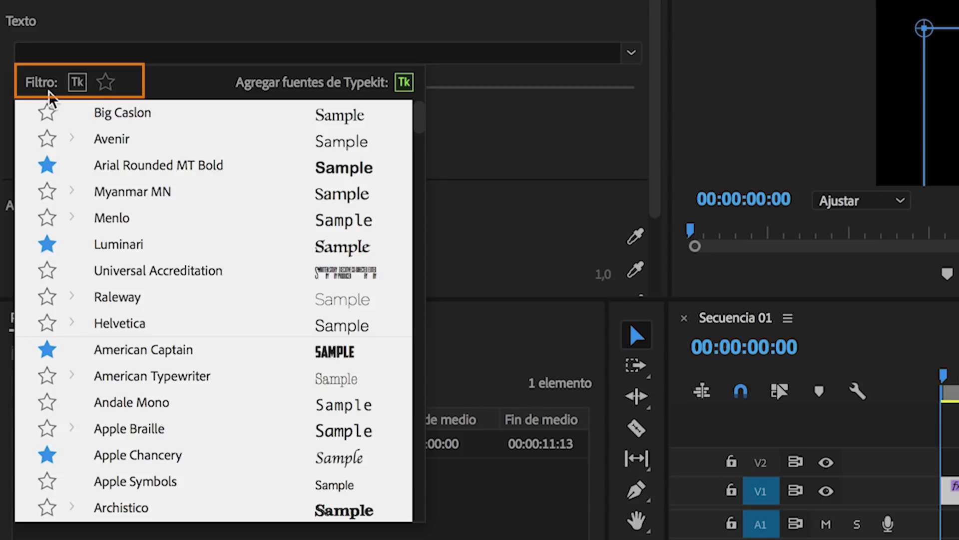
click(105, 84)
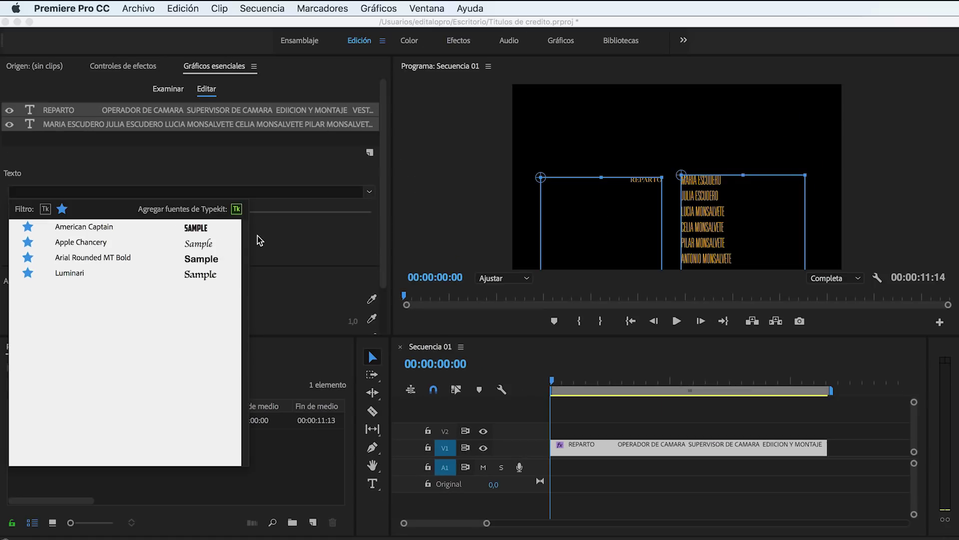
click(261, 238)
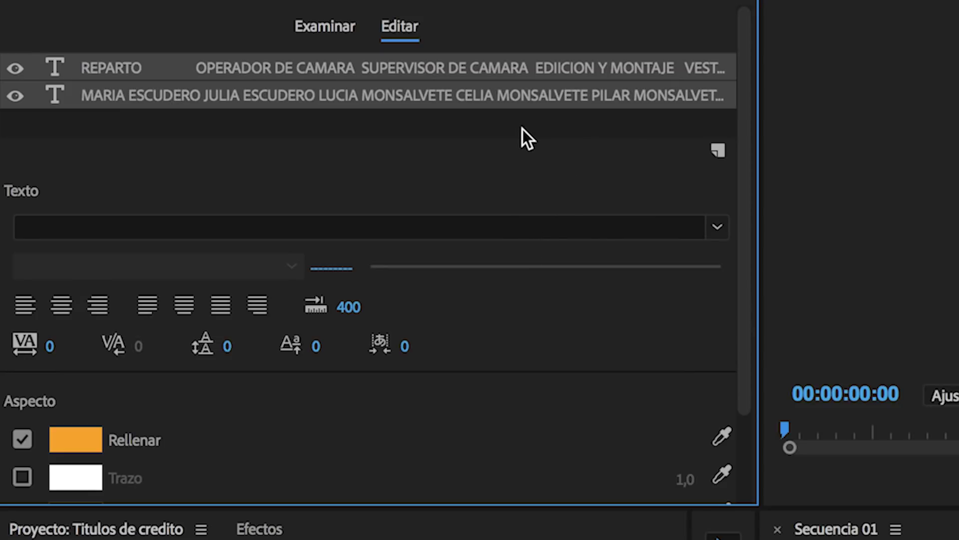
Step: With the text layers deselected, check Desplazamiento to make the credits title roll
click(523, 129)
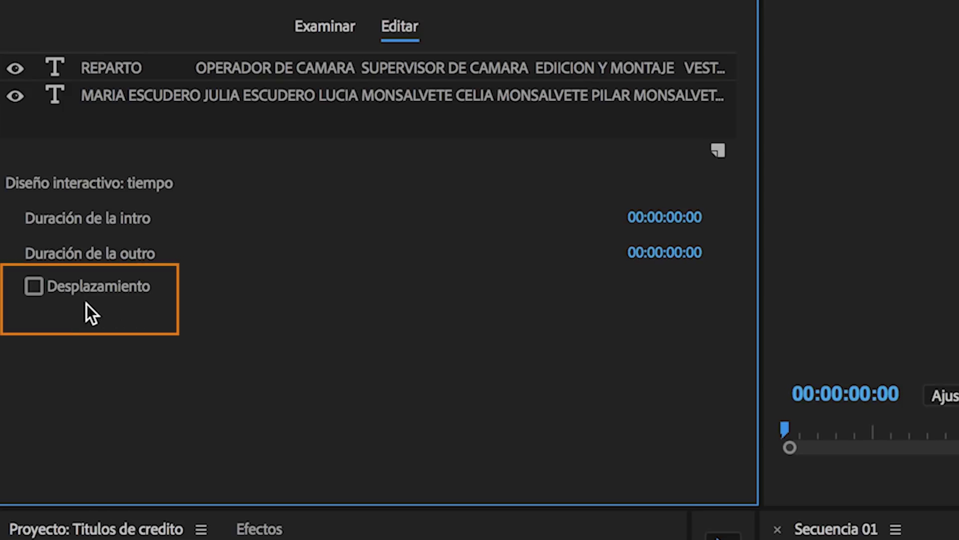
click(232, 74)
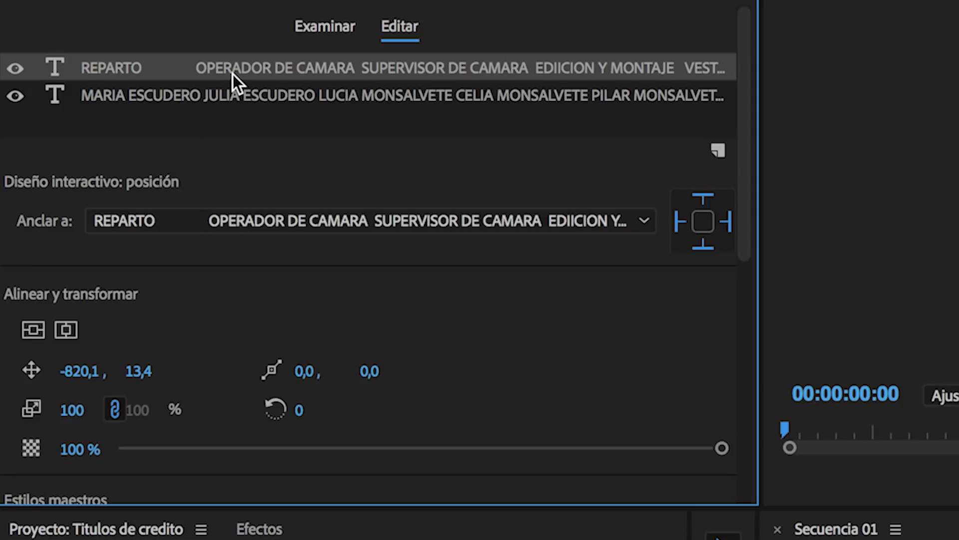
click(233, 95)
mouse_move(746, 140)
mouse_down()
mouse_move(764, 407)
mouse_move(600, 130)
mouse_up()
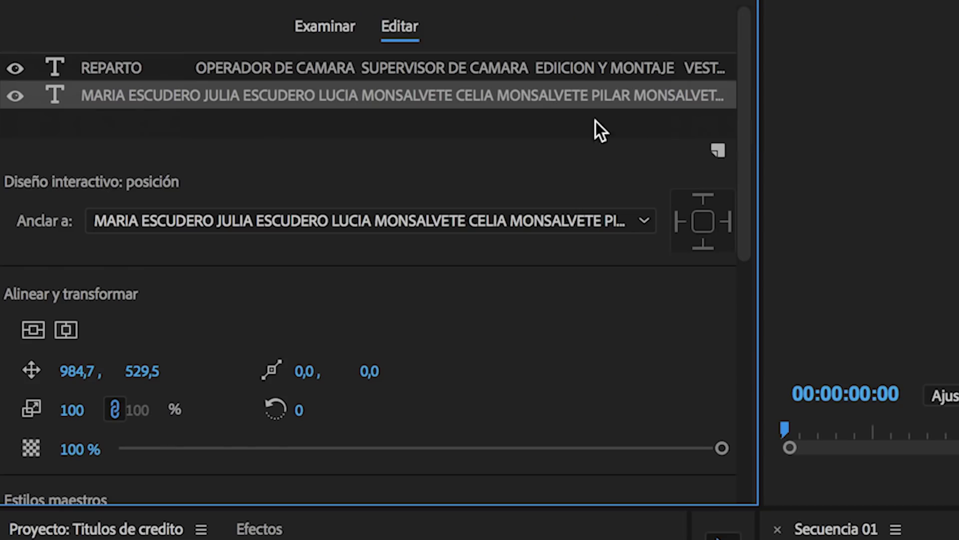
click(284, 143)
click(19, 221)
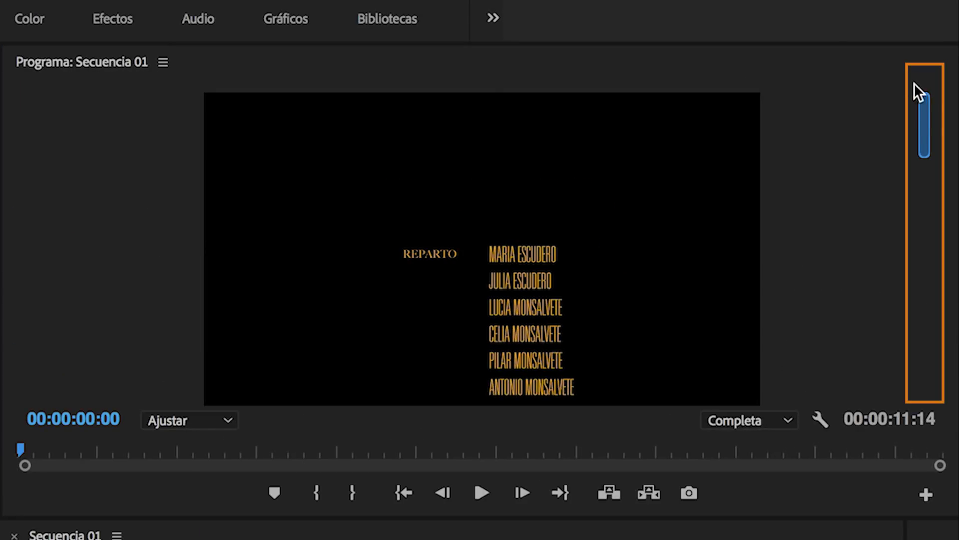
mouse_move(922, 155)
mouse_down()
mouse_move(933, 319)
mouse_move(918, 76)
mouse_up()
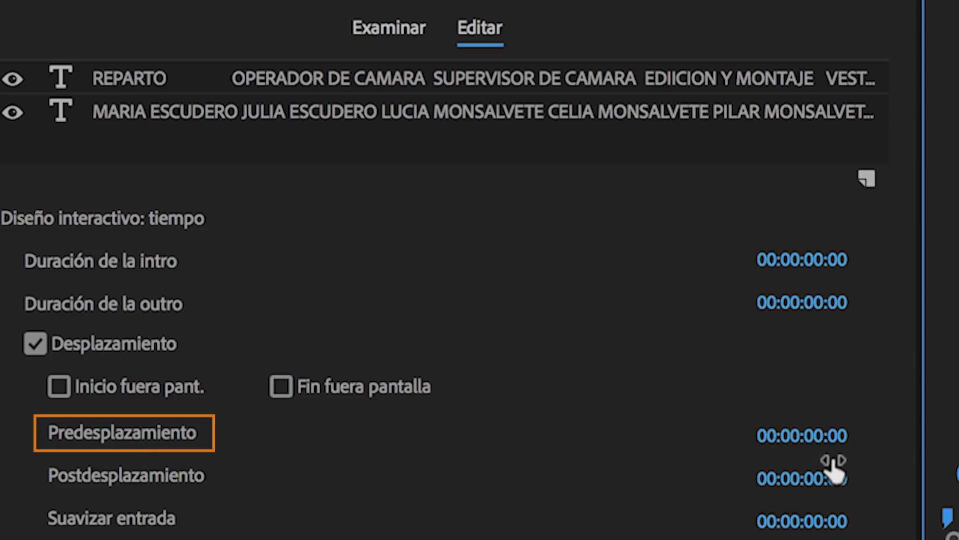
Step: Set Predesplazamiento and Postdesplazamiento each to 2 seconds (00:00:02:00)
click(819, 435)
text(2)
key(Return)
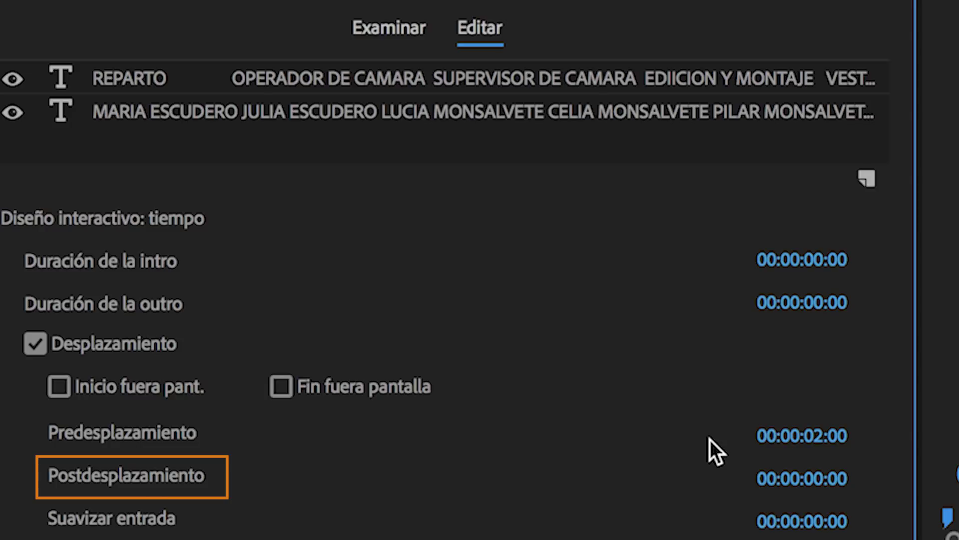
click(816, 475)
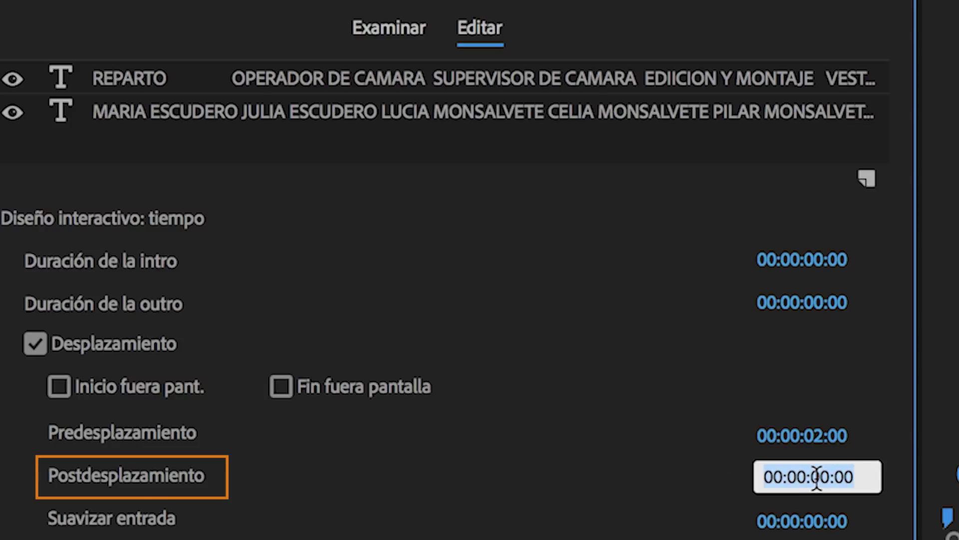
text(2)
key(Return)
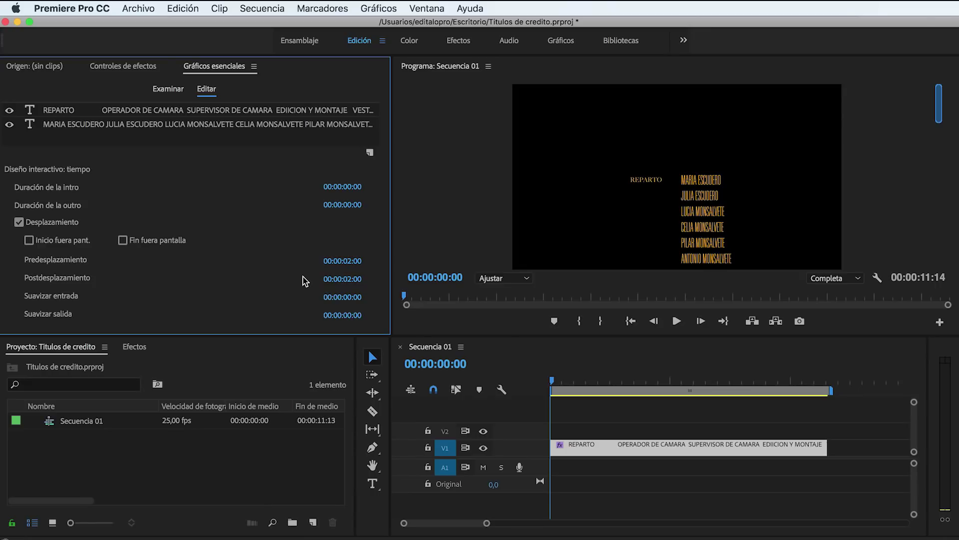
Step: Preview the roll and set 2-second Suavizar entrada/salida with zero pre- and post-roll
click(677, 321)
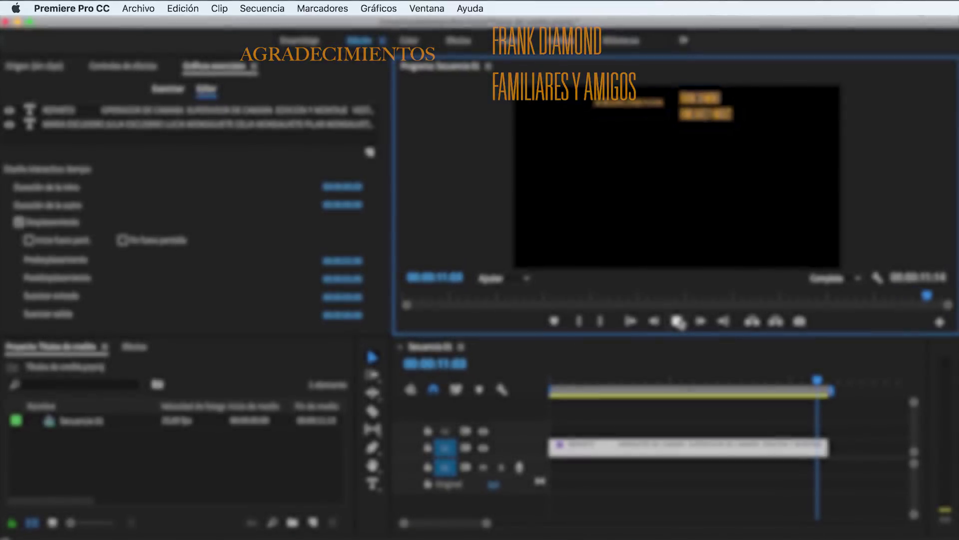
drag(826, 383, 520, 395)
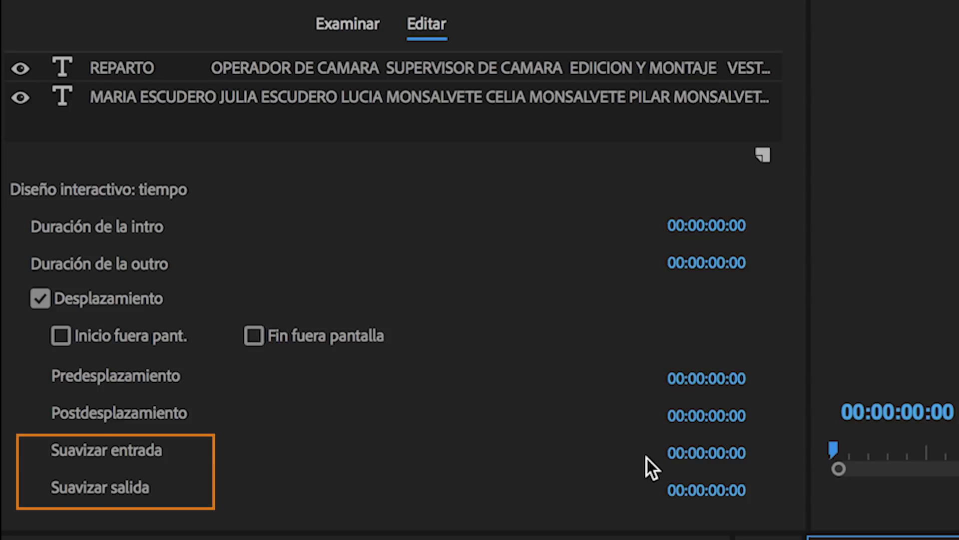
click(706, 453)
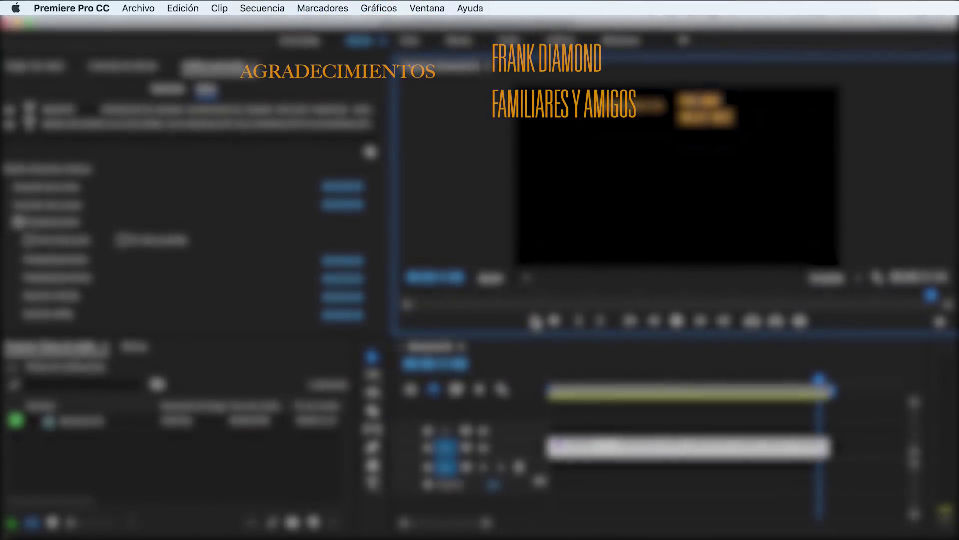
drag(819, 380, 550, 385)
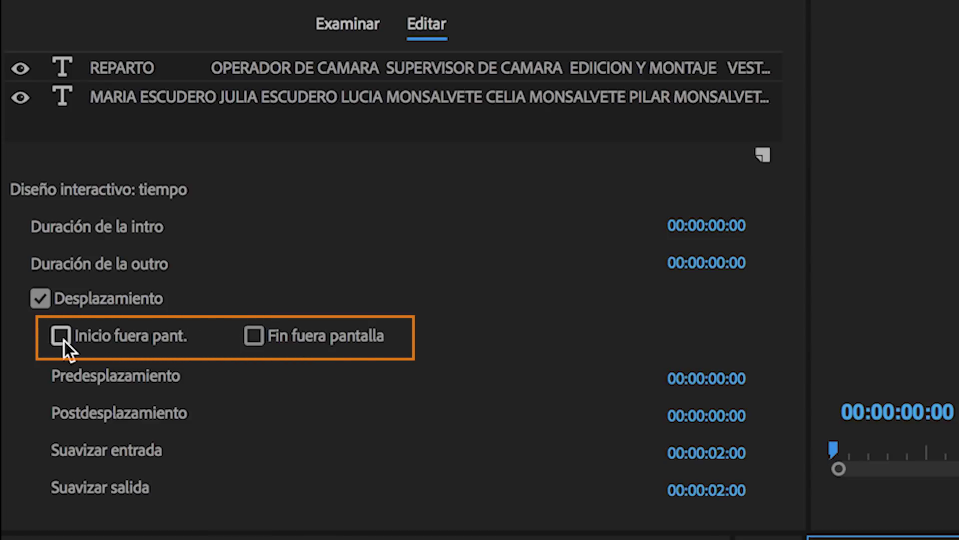
Step: Make the credits finish off screen and play the sequence to preview them
click(254, 335)
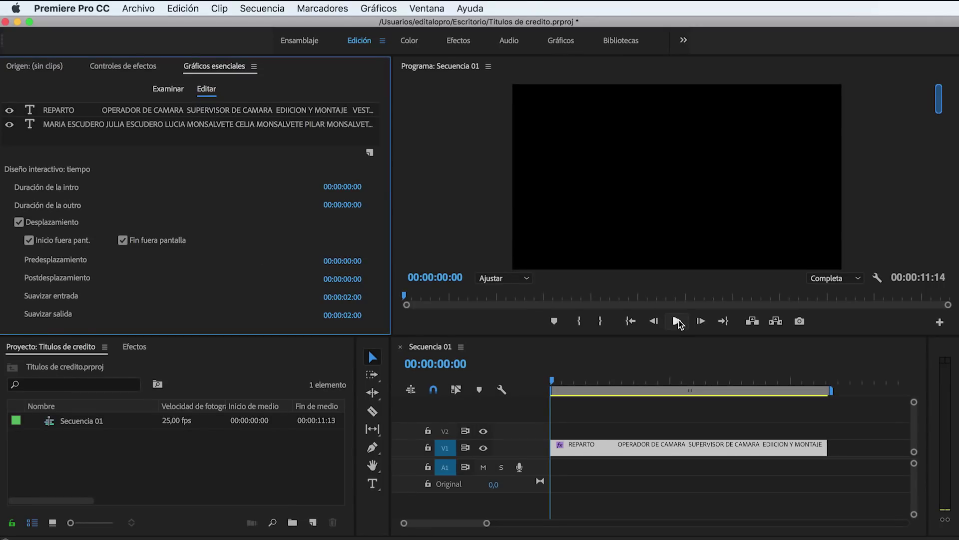
click(677, 321)
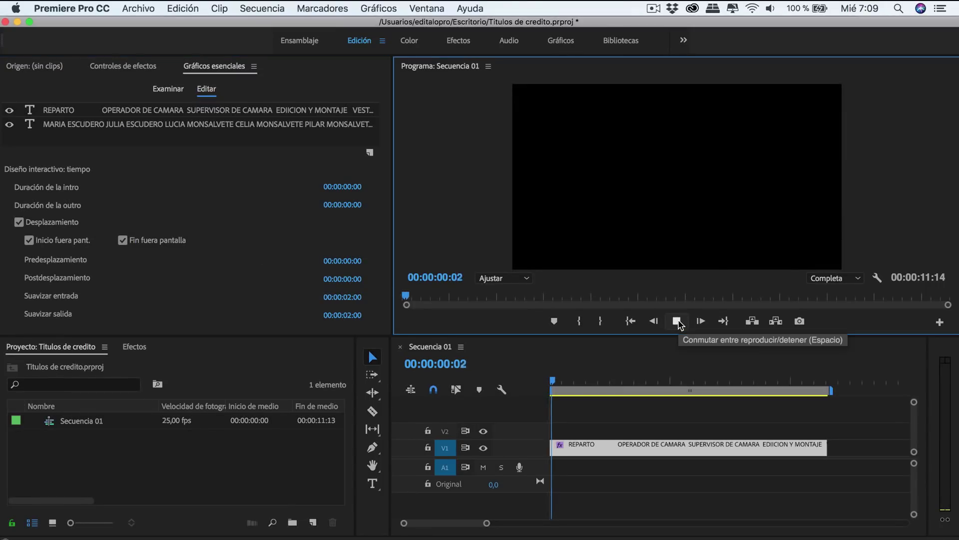